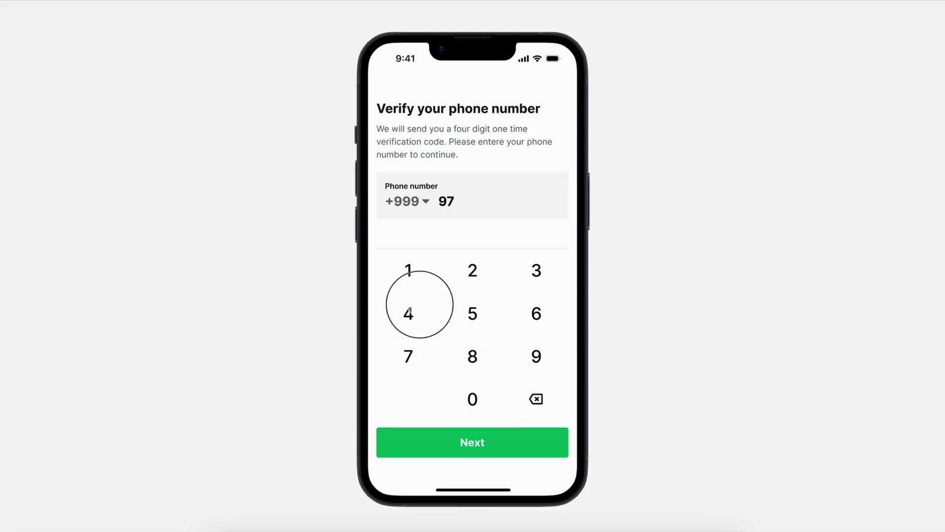
# Step: Tap keypad digits 5, 6, 2, 3, 5 in the prototype to fill the Phone number field
pyautogui.click(473, 313)
pyautogui.click(536, 312)
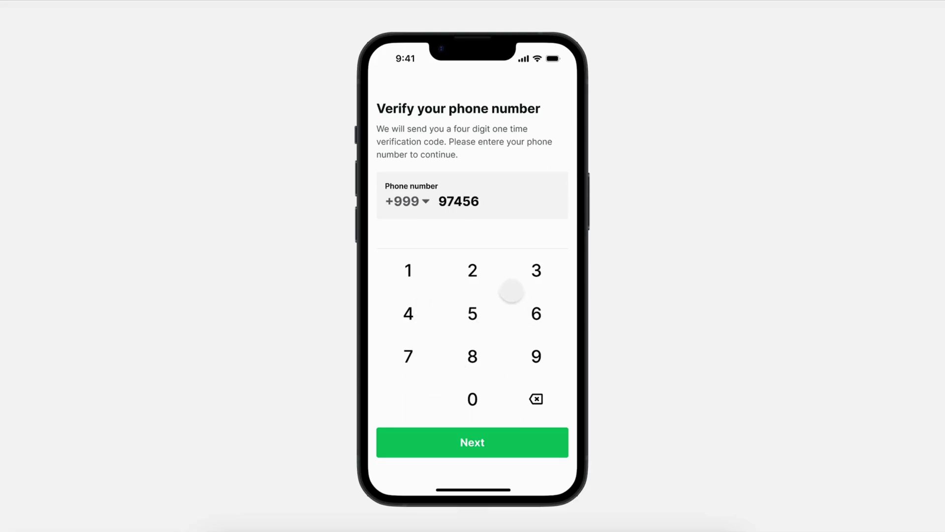
pyautogui.click(498, 271)
pyautogui.click(517, 272)
pyautogui.click(472, 312)
pyautogui.click(472, 312)
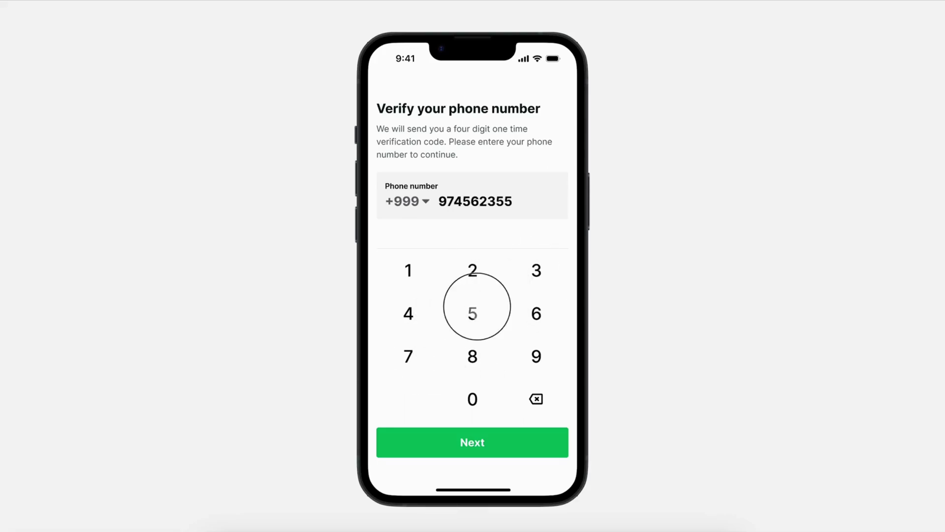
pyautogui.click(472, 312)
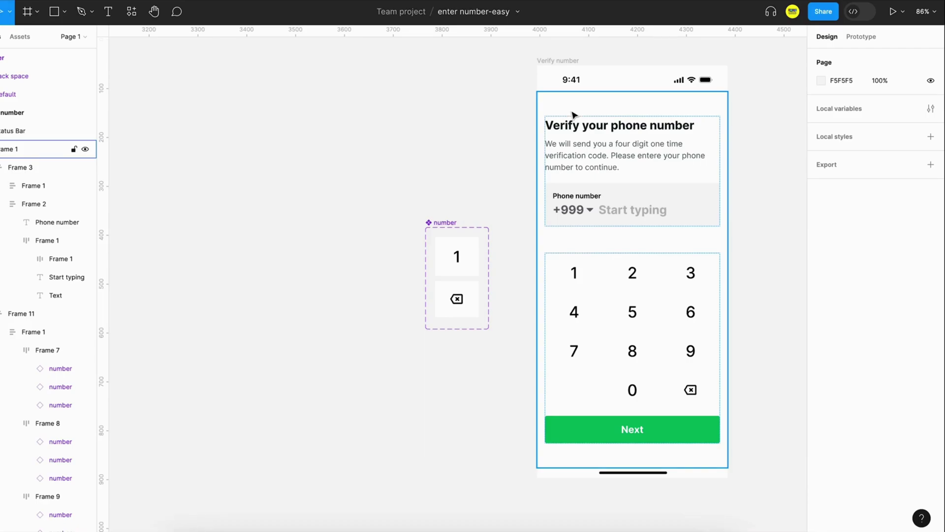
# Step: Create a string variable 'phone number' with an empty value
pyautogui.click(930, 108)
pyautogui.click(686, 190)
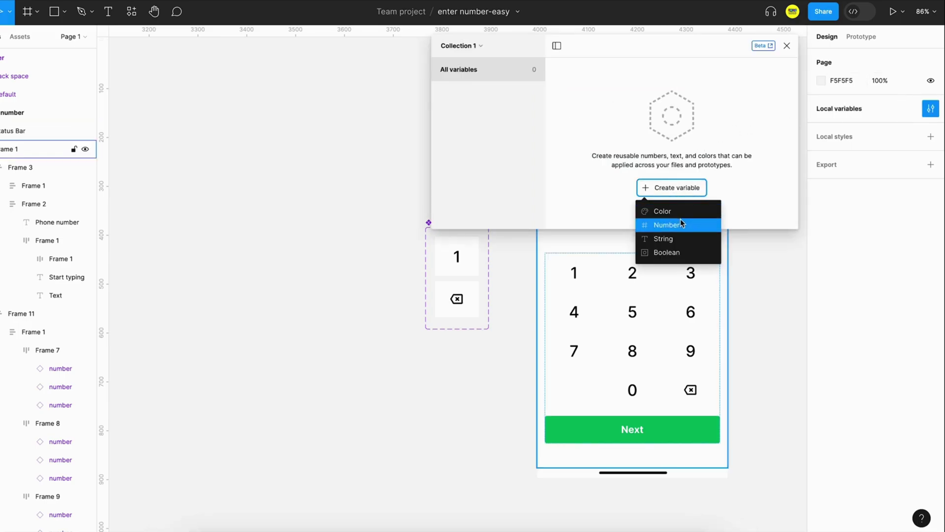
pyautogui.click(677, 238)
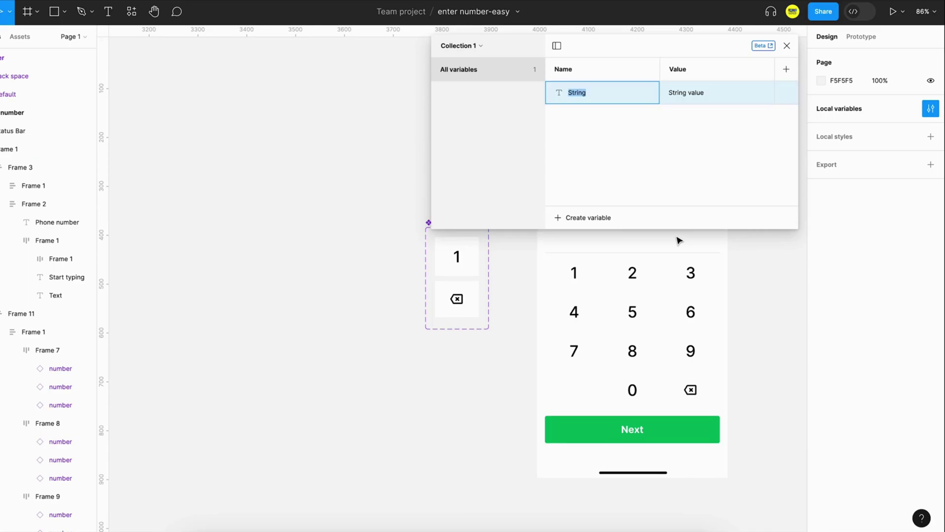
pyautogui.write('phone number')
pyautogui.press('Return')
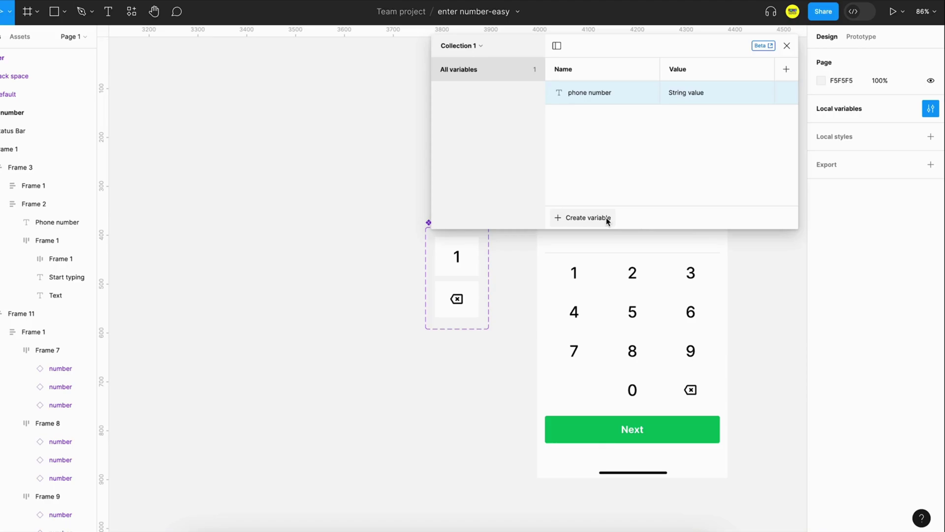
pyautogui.click(706, 92)
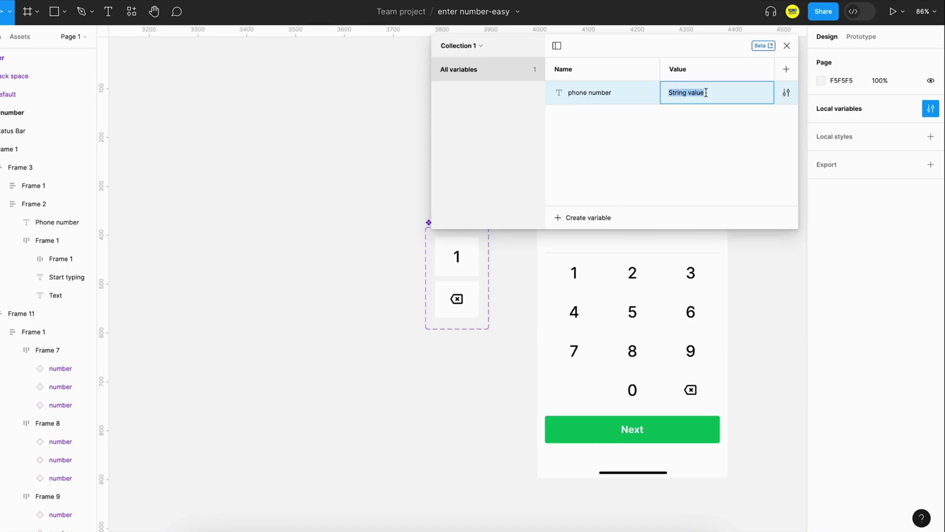
pyautogui.press('BackSpace')
pyautogui.press('Return')
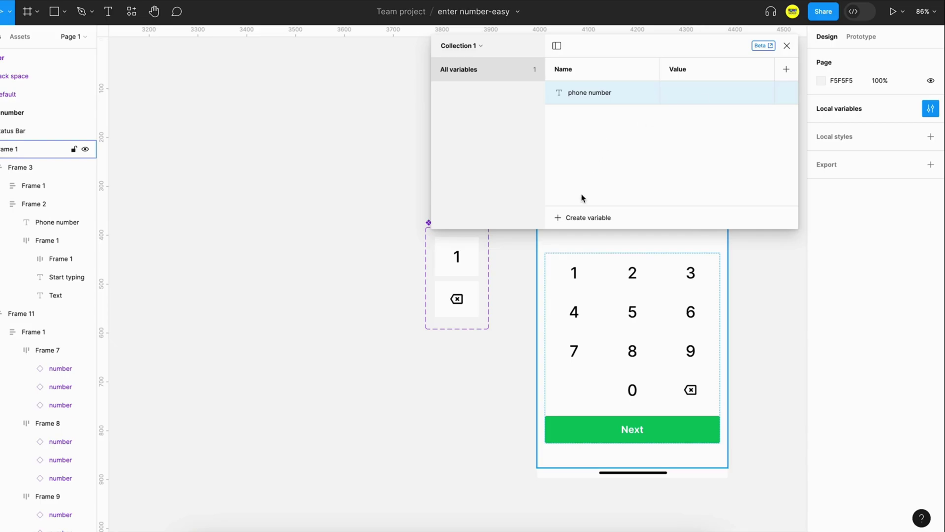
# Step: Add a number variable 'number of digits' with value 0
pyautogui.click(580, 222)
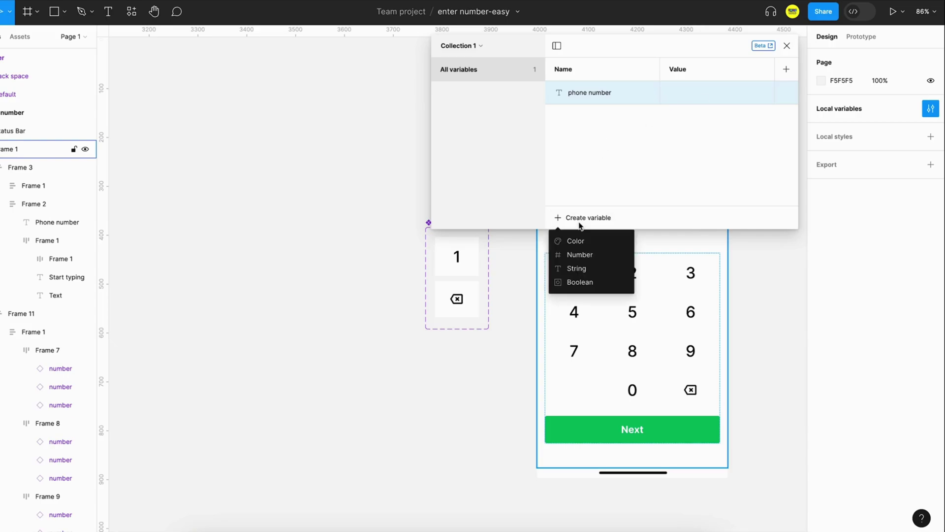
pyautogui.click(585, 255)
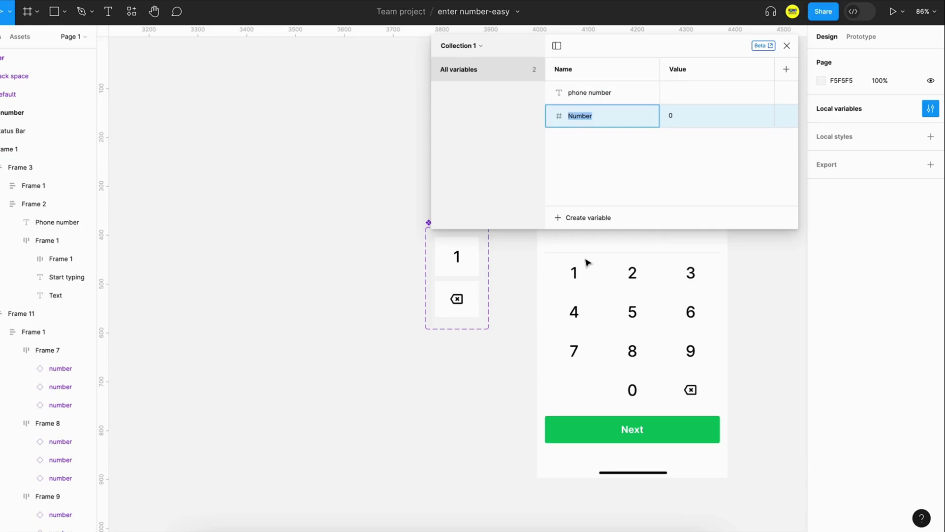
pyautogui.write('nu')
pyautogui.press('Return')
# Step: Add a string variable 'key' and close the variables panel
pyautogui.click(597, 220)
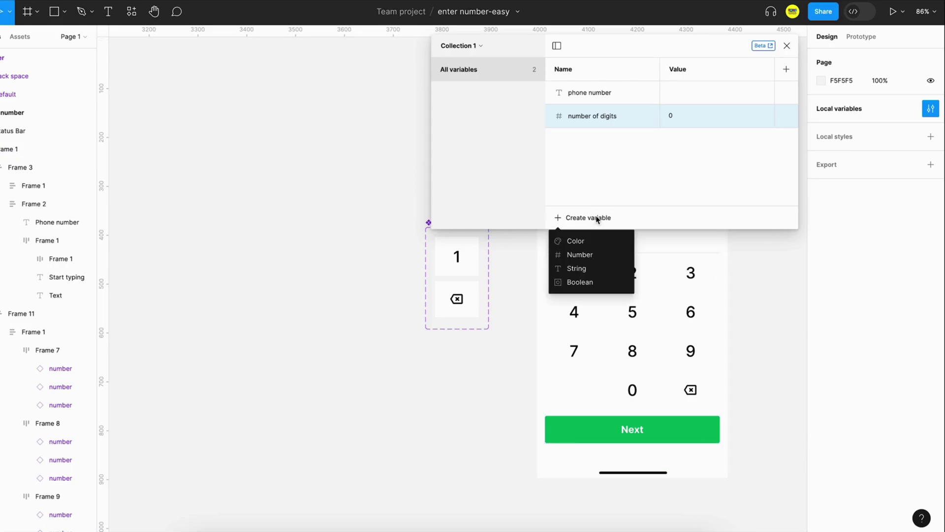
pyautogui.click(592, 267)
pyautogui.write('key')
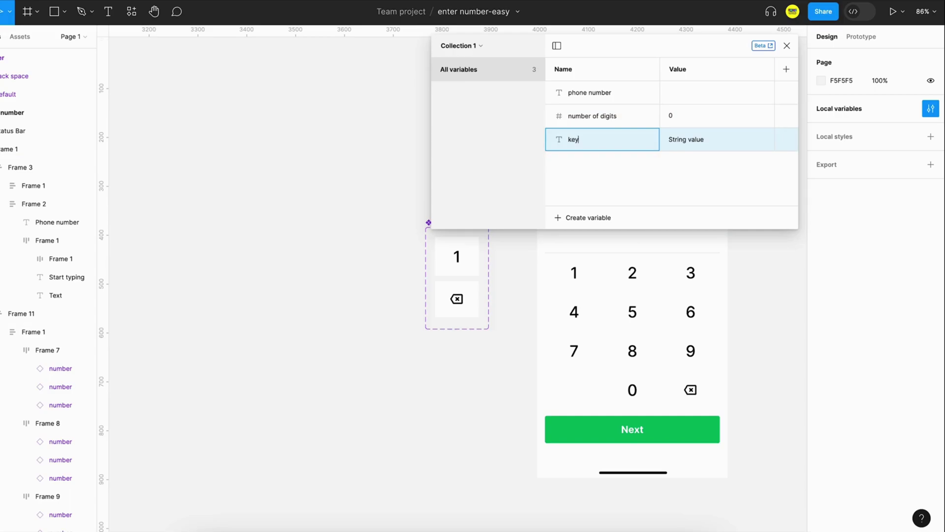
pyautogui.press('Return')
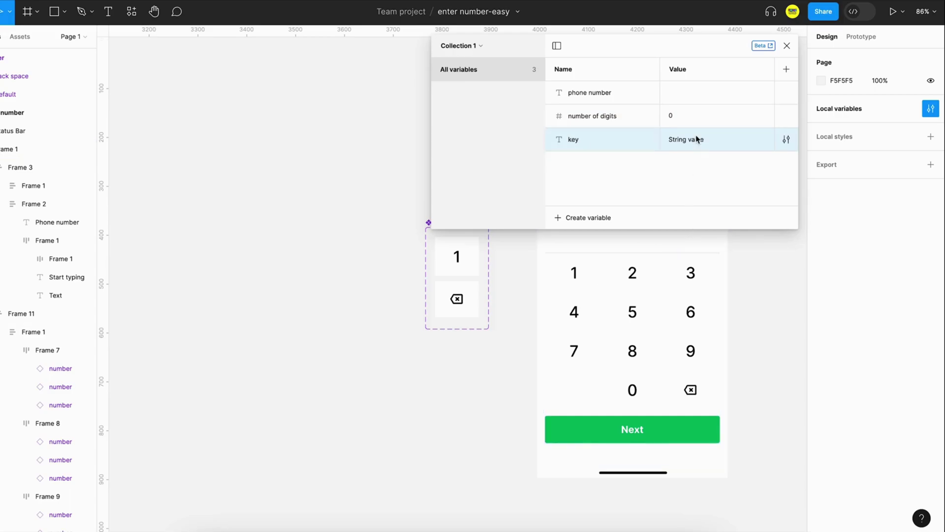
pyautogui.click(695, 138)
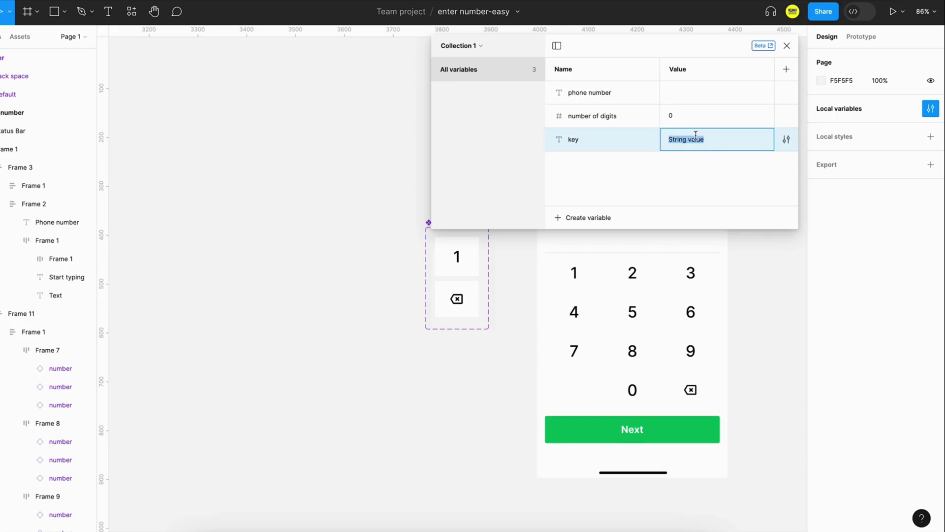
pyautogui.press('Escape')
# Step: Create a 'phone number' text layer and place it in the phone input row after the placeholder
pyautogui.press('t')
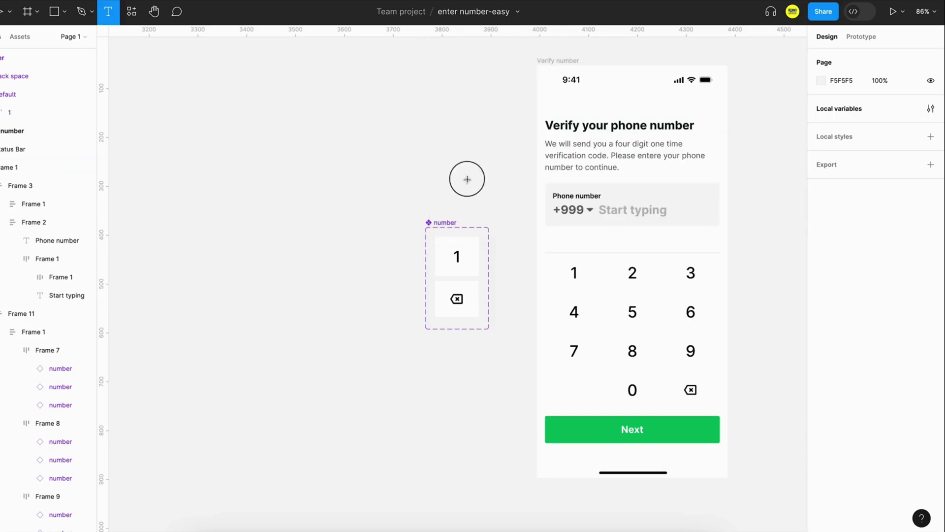
pyautogui.click(466, 179)
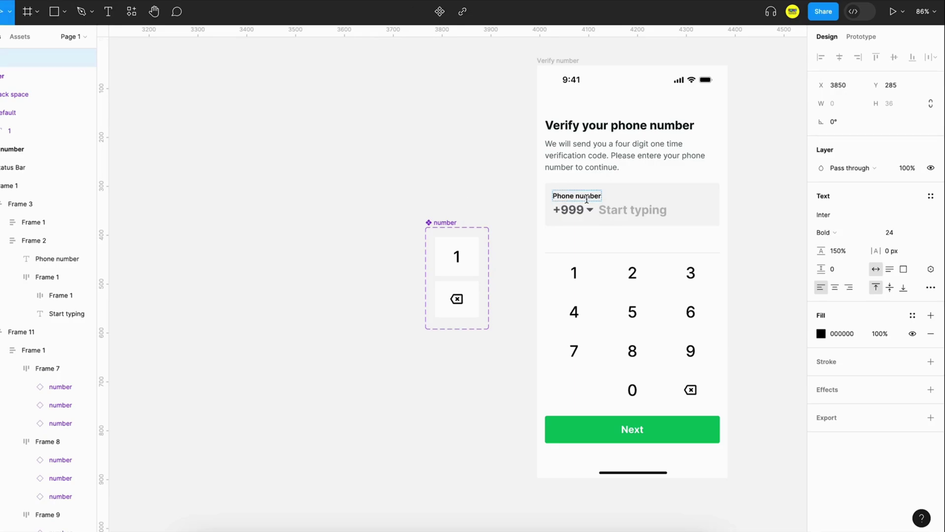
pyautogui.write('phone n')
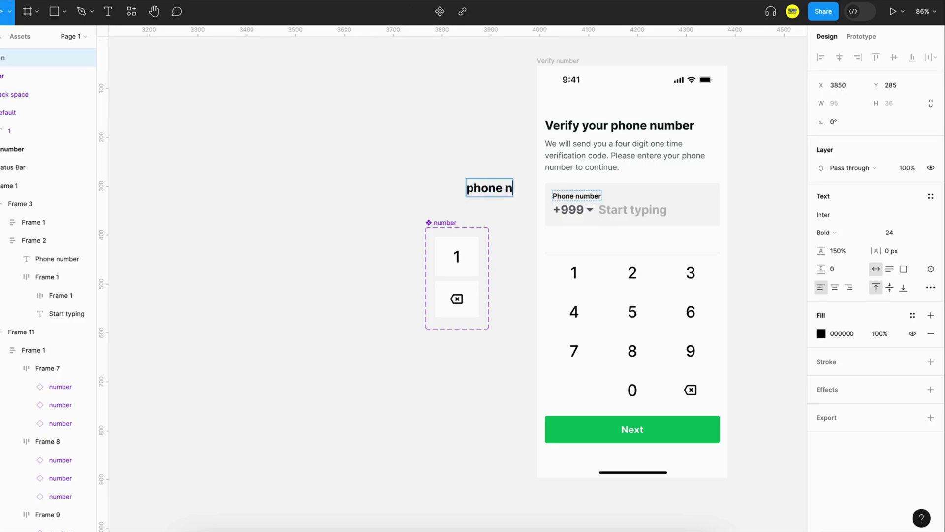
pyautogui.write('umber')
pyautogui.press('Escape')
pyautogui.click(443, 211)
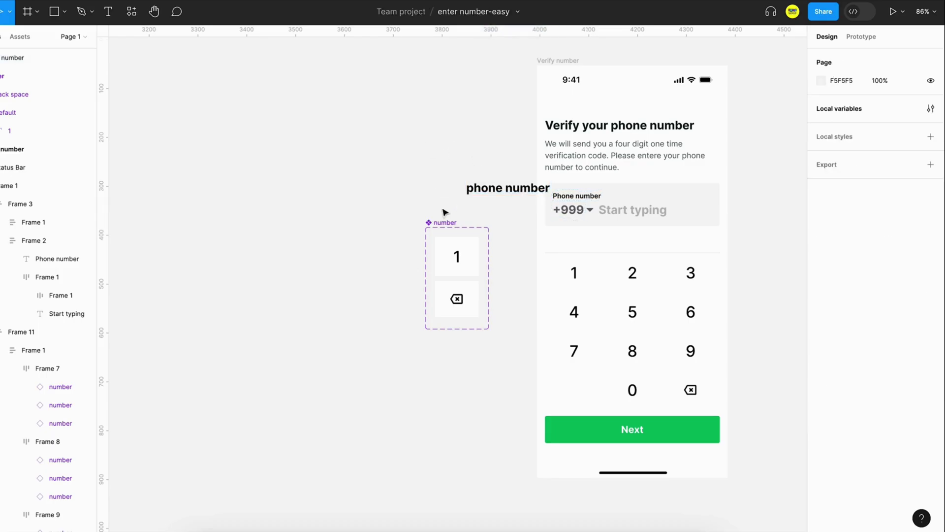
pyautogui.click(501, 192)
pyautogui.press('Delete')
pyautogui.click(640, 210)
pyautogui.doubleClick(635, 211)
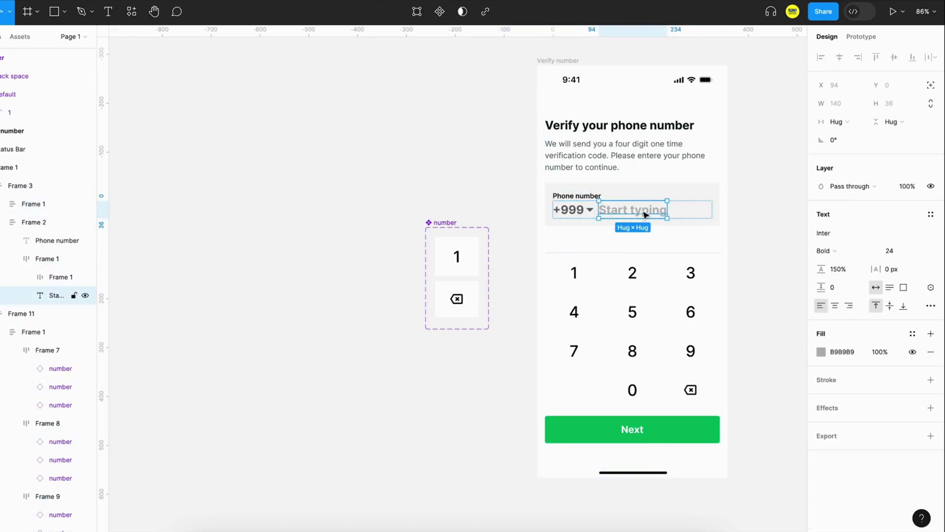
pyautogui.hotkey('ctrl', 'z')
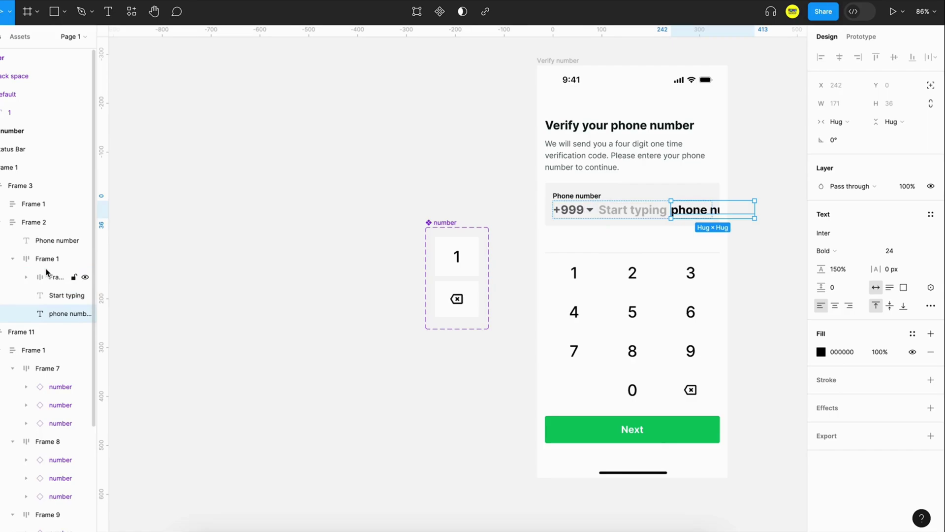
# Step: Bind the new text layer's content to the phone number variable
pyautogui.click(52, 277)
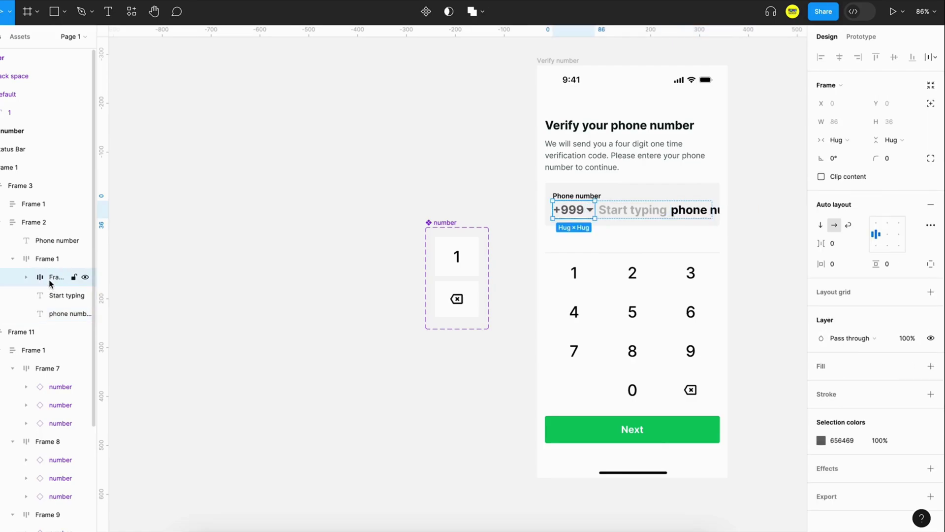
pyautogui.click(52, 312)
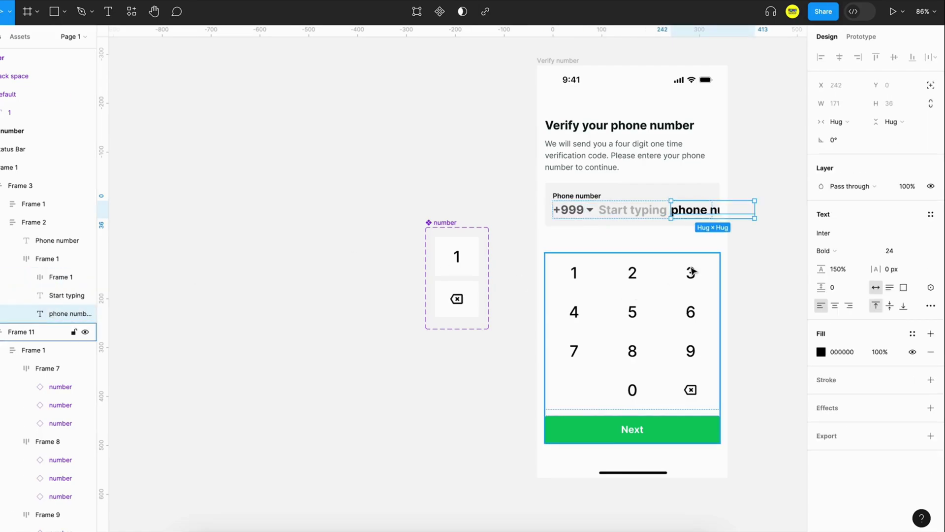
pyautogui.click(930, 287)
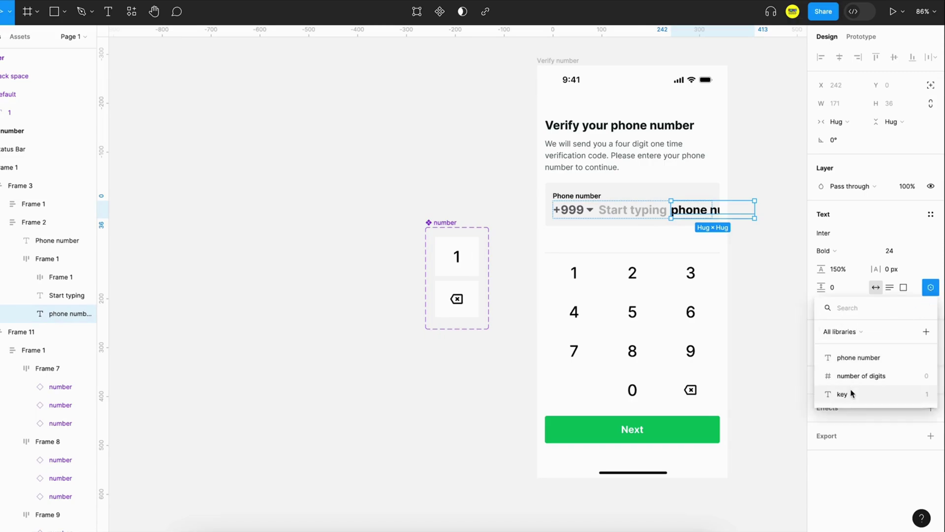
pyautogui.click(864, 358)
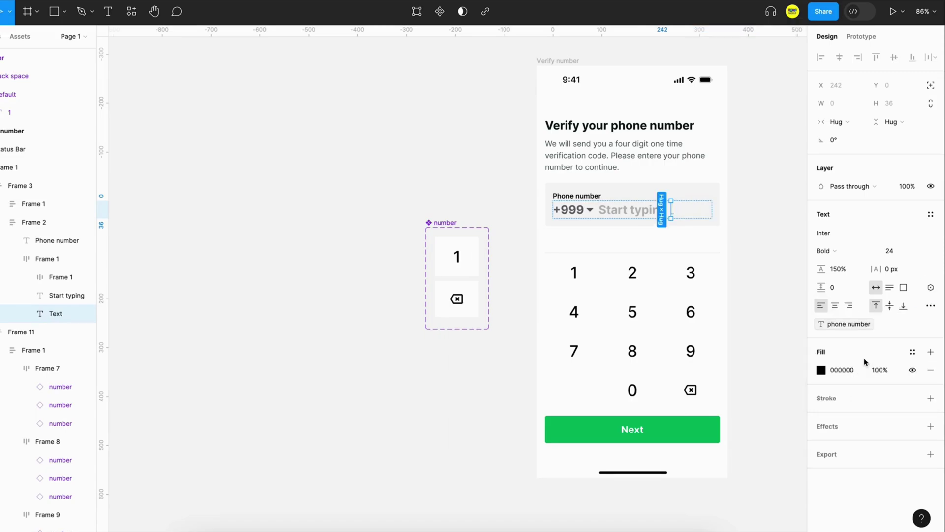
pyautogui.click(453, 201)
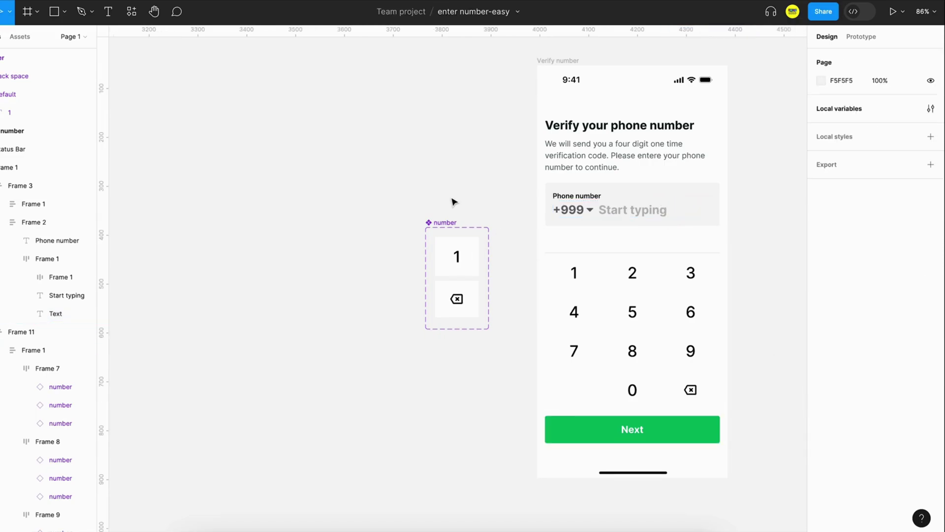
# Step: Give the 1 key an On tap action setting phone number to phone number + key
pyautogui.click(461, 257)
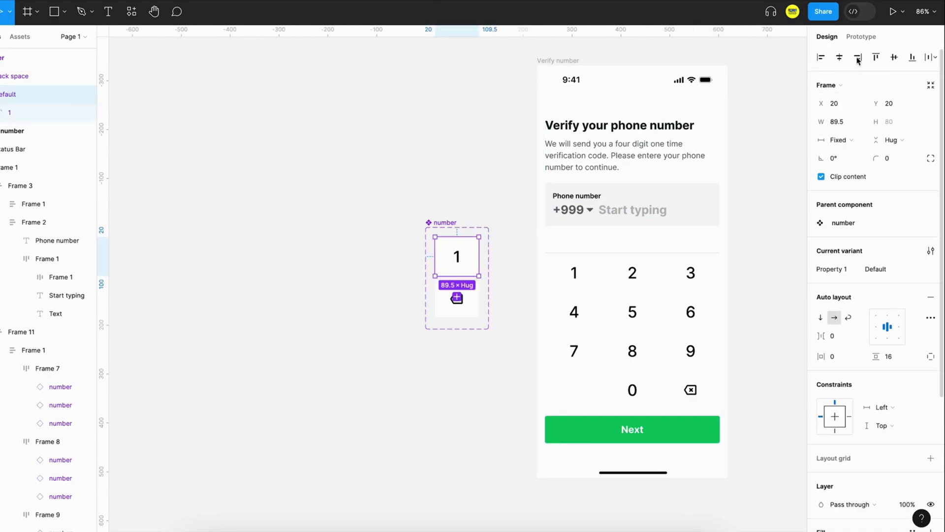
pyautogui.click(861, 36)
pyautogui.click(931, 62)
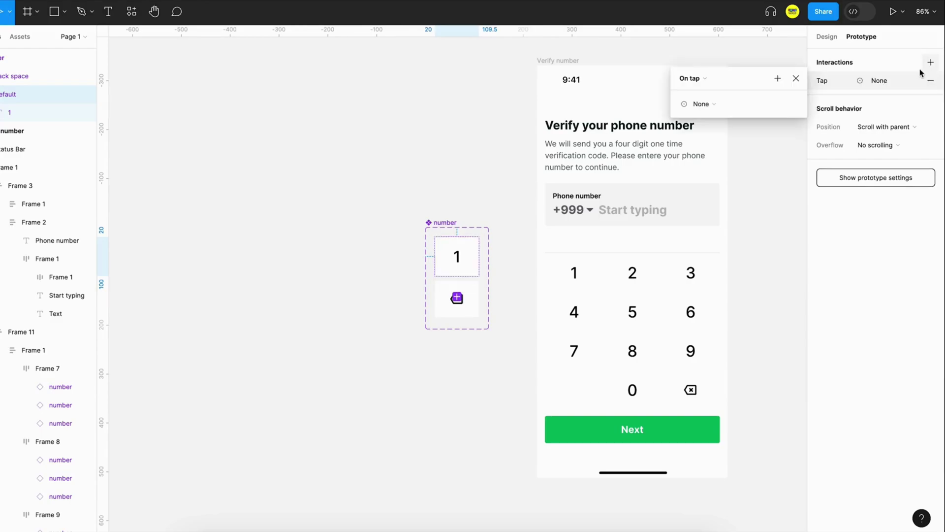
pyautogui.click(734, 103)
pyautogui.click(717, 178)
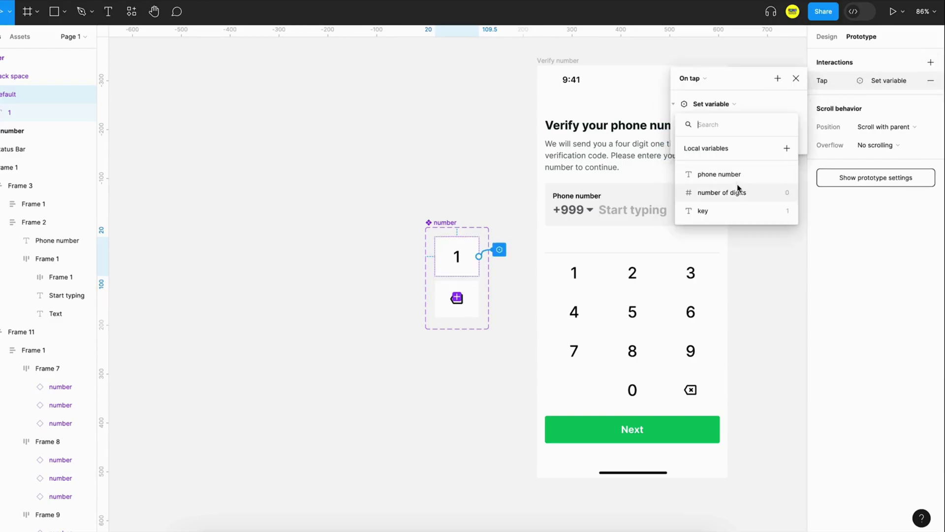
pyautogui.click(734, 174)
pyautogui.click(726, 192)
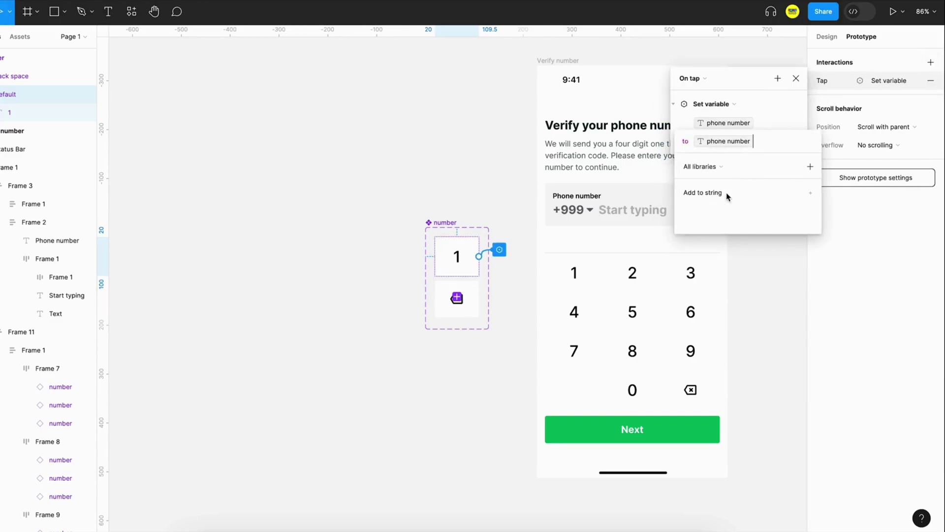
pyautogui.write('+')
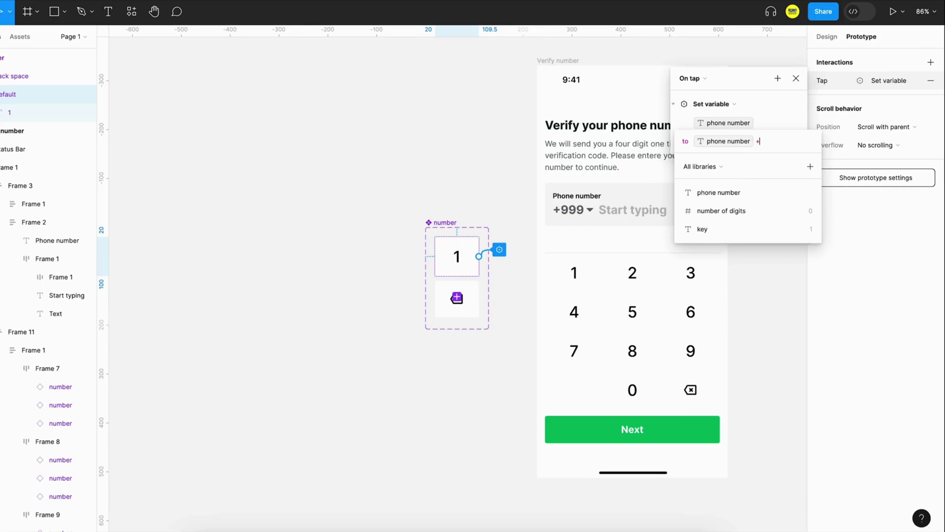
pyautogui.click(723, 230)
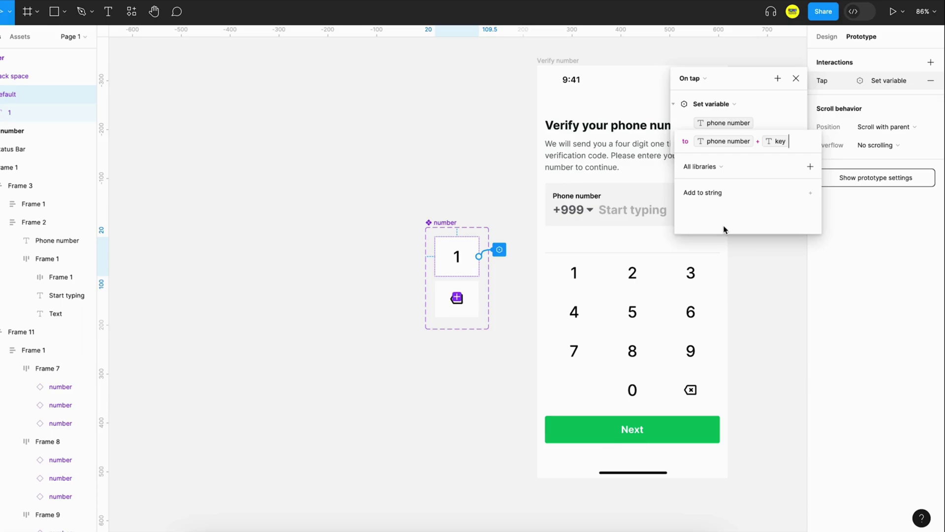
pyautogui.click(677, 118)
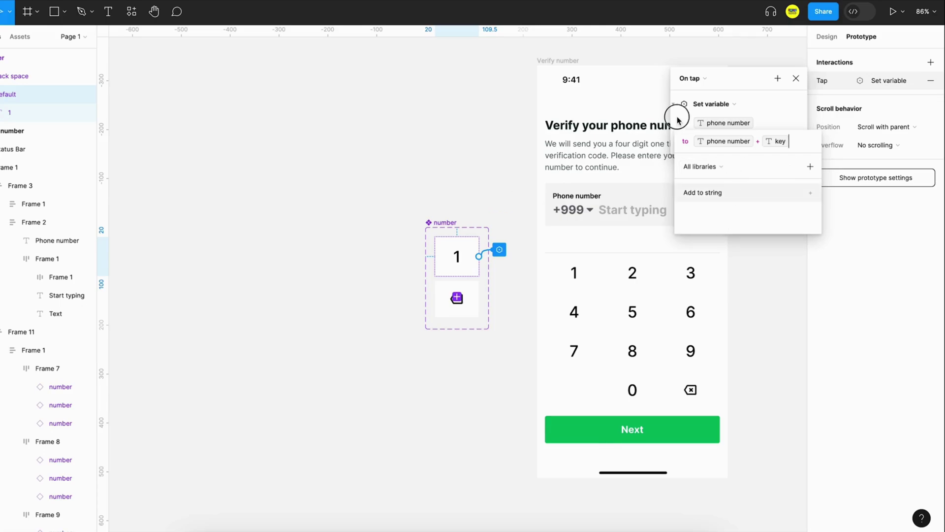
pyautogui.click(674, 105)
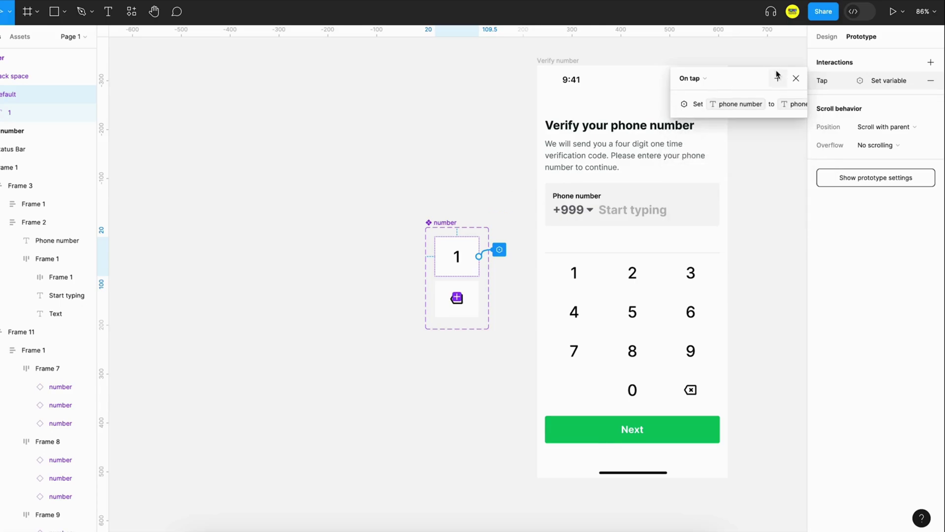
# Step: Add a Set key to "1" action and move it above the phone number action
pyautogui.click(777, 79)
pyautogui.click(810, 152)
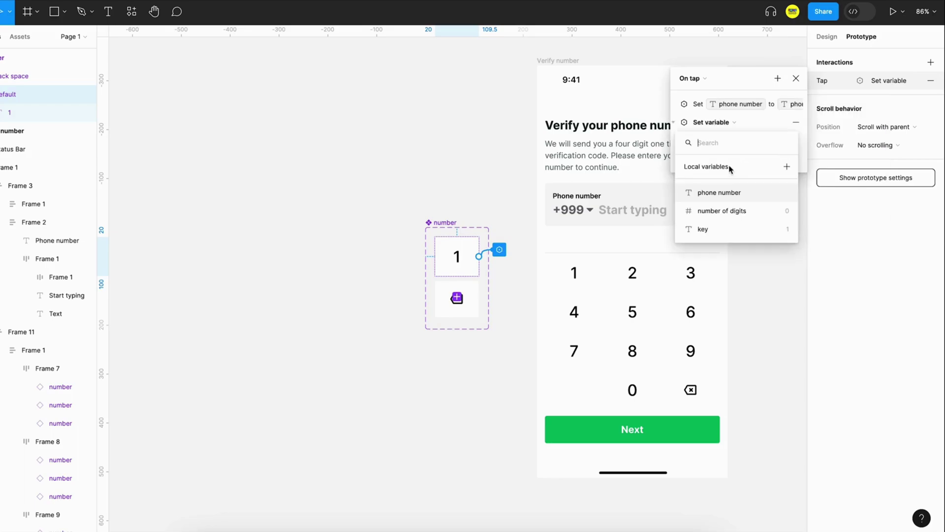
pyautogui.click(718, 226)
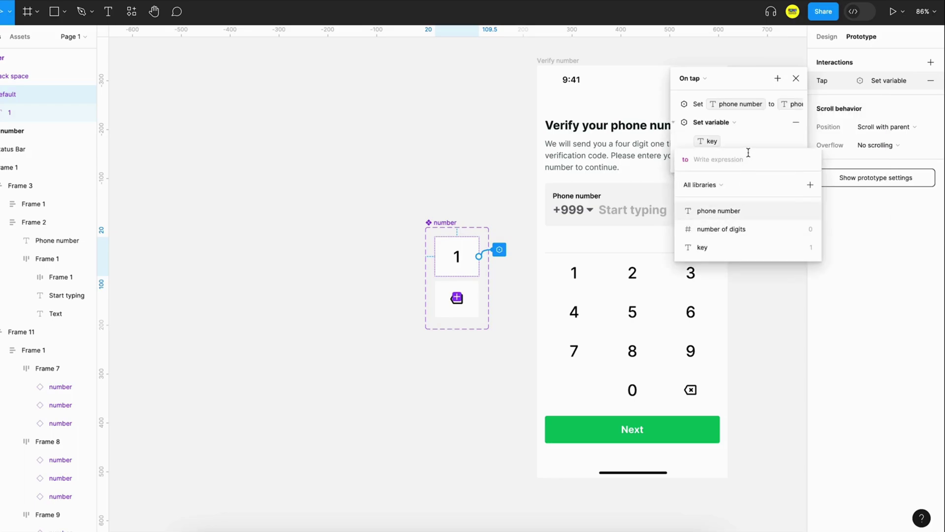
pyautogui.write('1')
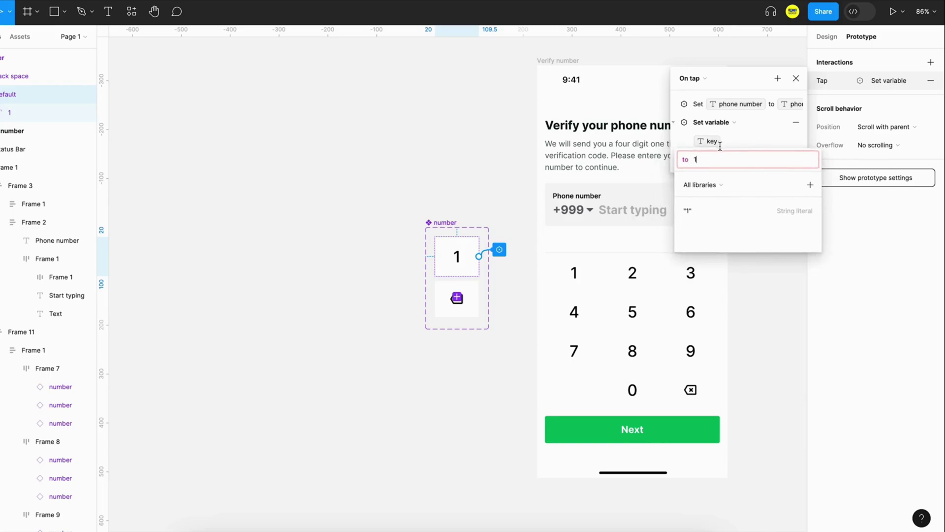
pyautogui.press('BackSpace')
pyautogui.write('"1"')
pyautogui.press('Return')
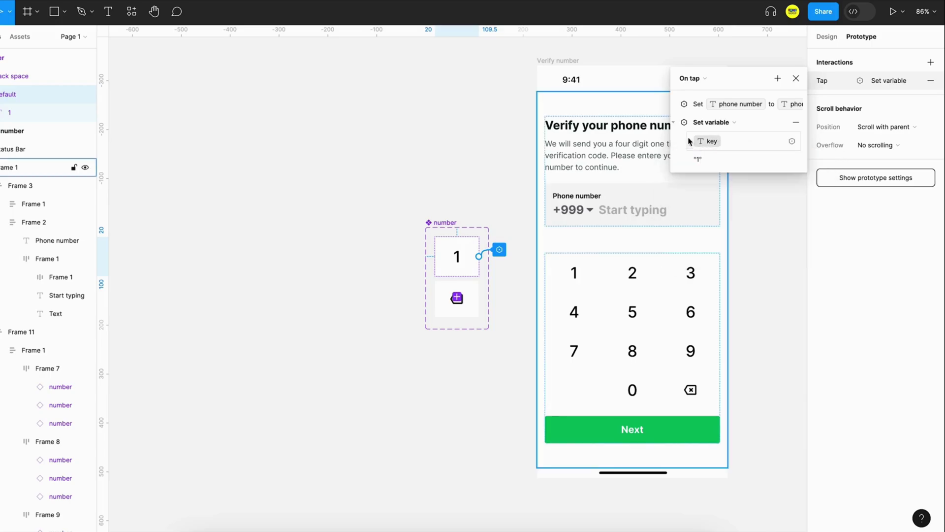
pyautogui.click(673, 125)
pyautogui.moveTo(693, 122); pyautogui.dragTo(687, 102)
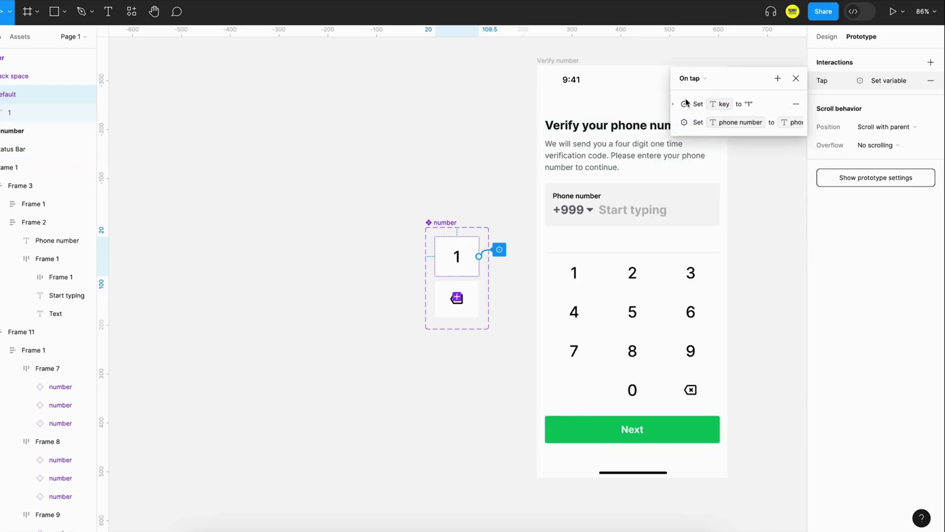
pyautogui.click(674, 123)
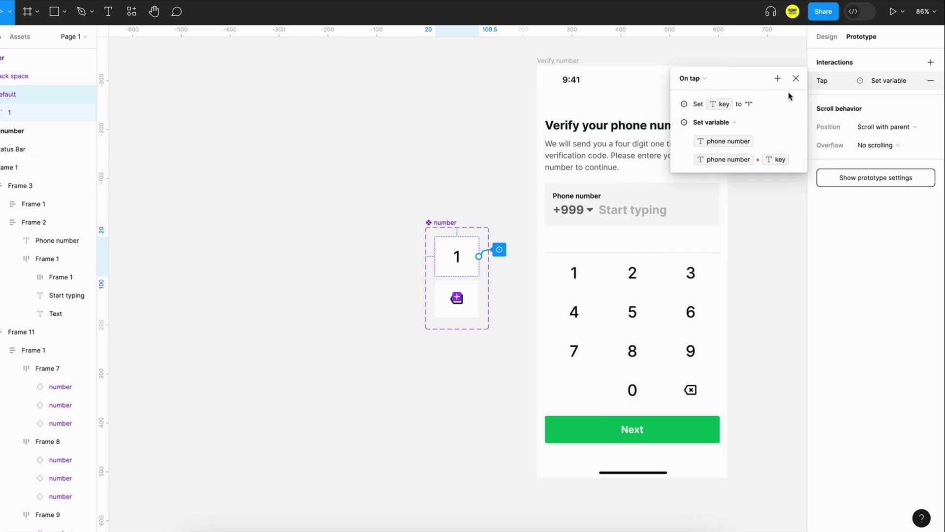
# Step: Make the Verify number screen the starting point of Flow 1
pyautogui.click(796, 79)
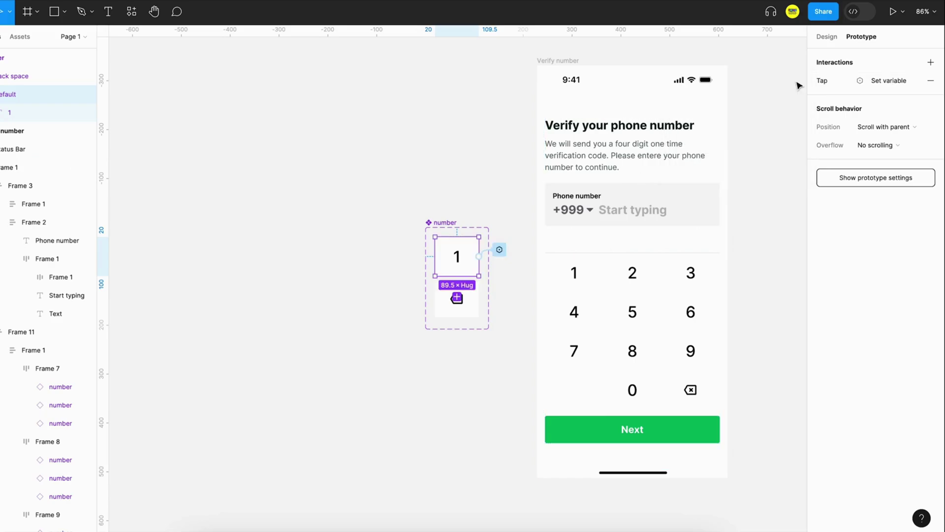
pyautogui.click(454, 126)
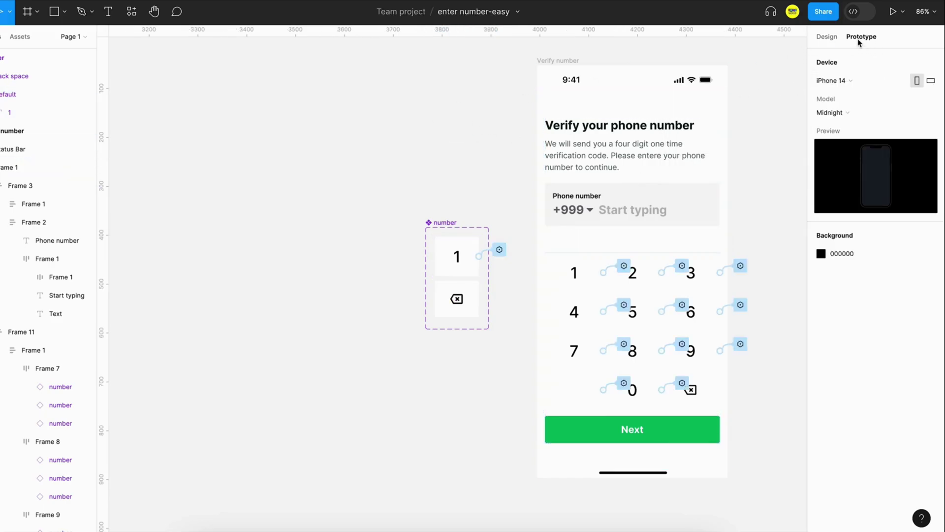
pyautogui.click(561, 60)
pyautogui.click(930, 63)
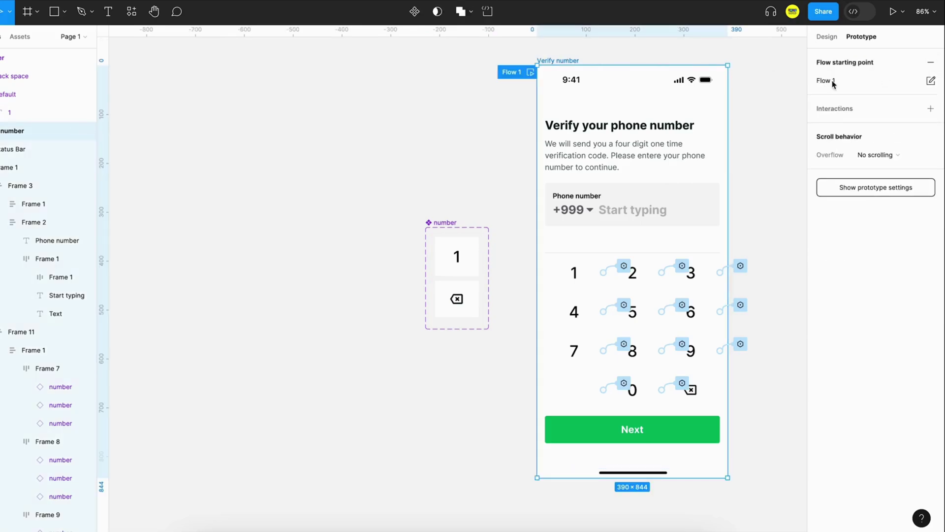
# Step: Play Flow 1 and tap several keypad keys, filling the phone field with 1s
pyautogui.click(531, 72)
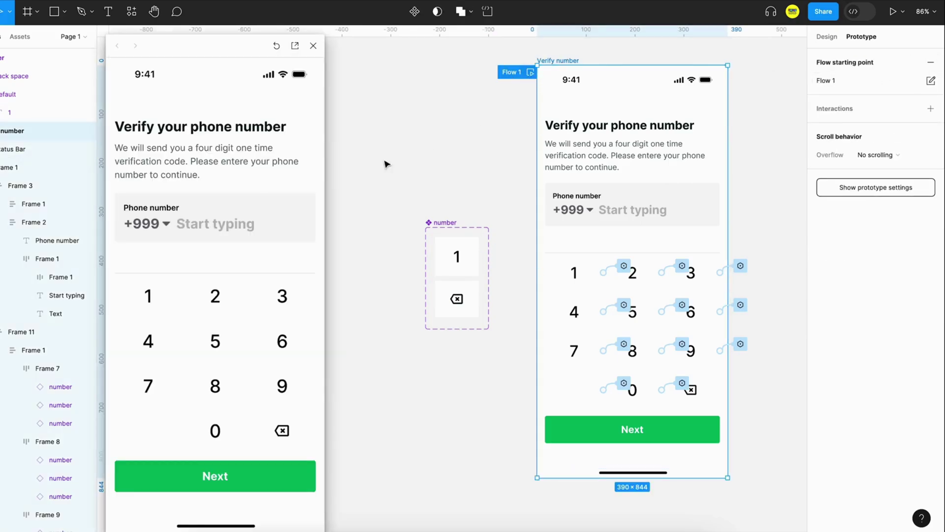
pyautogui.click(219, 297)
pyautogui.click(279, 296)
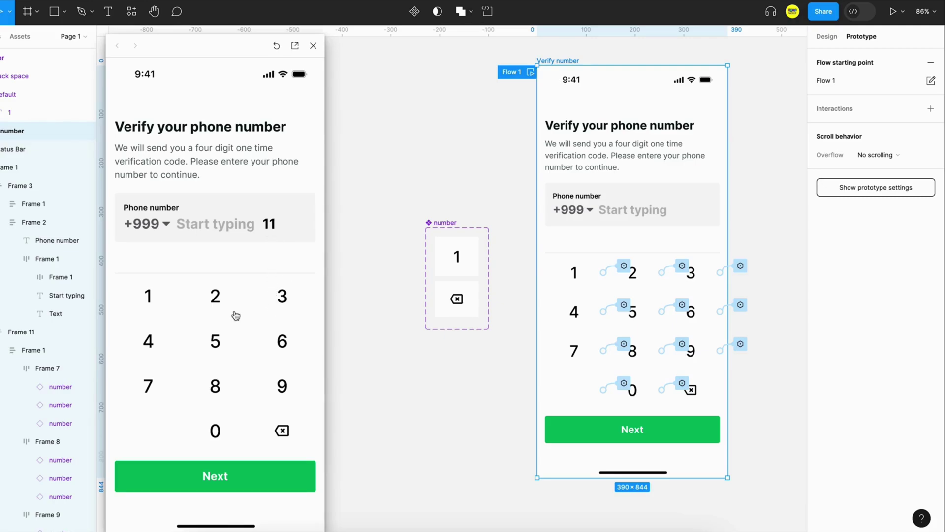
pyautogui.click(215, 343)
pyautogui.click(279, 346)
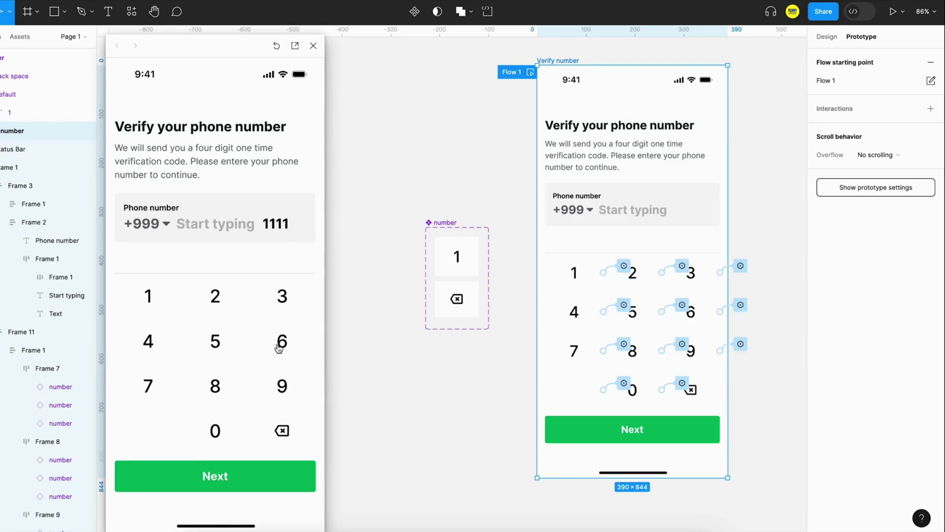
pyautogui.click(140, 349)
pyautogui.click(149, 396)
pyautogui.click(218, 382)
pyautogui.click(271, 387)
# Step: Add a Conditional 'number of digits < 9' to the 1 key's tap interaction
pyautogui.click(314, 45)
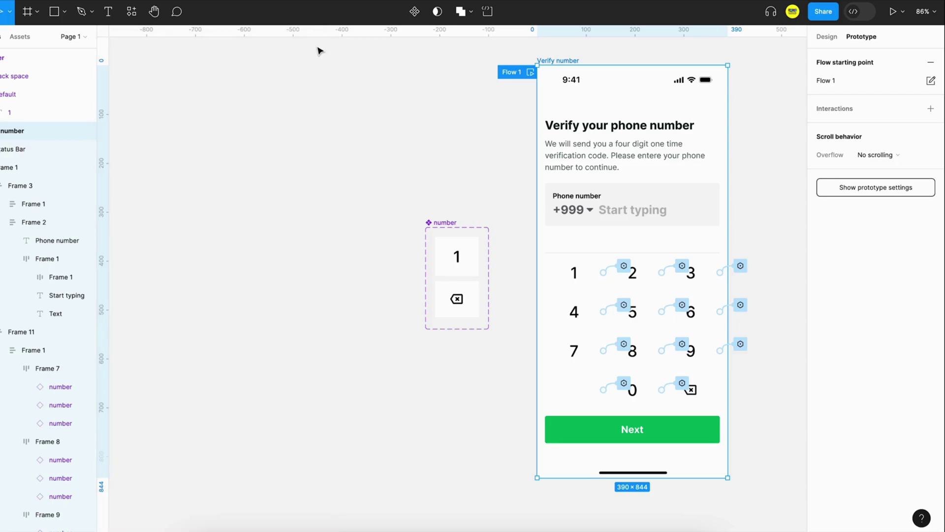
pyautogui.click(363, 122)
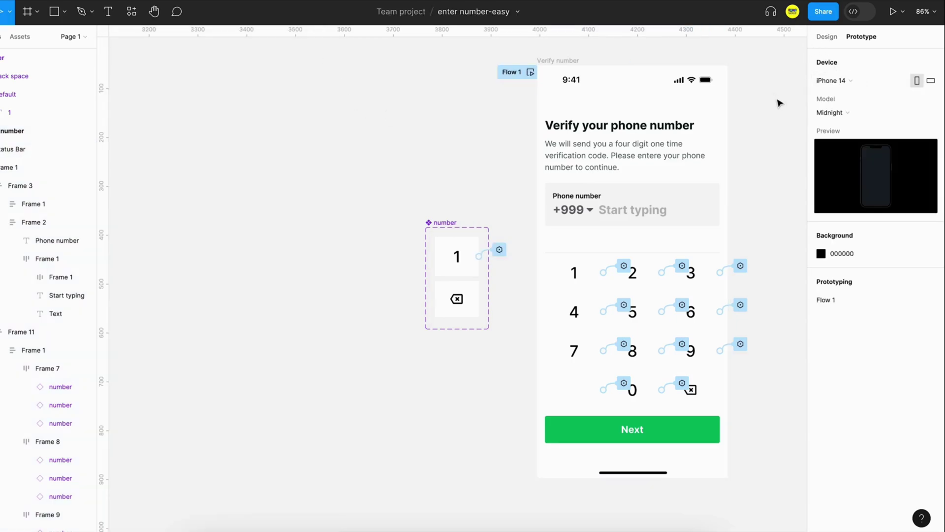
pyautogui.click(826, 37)
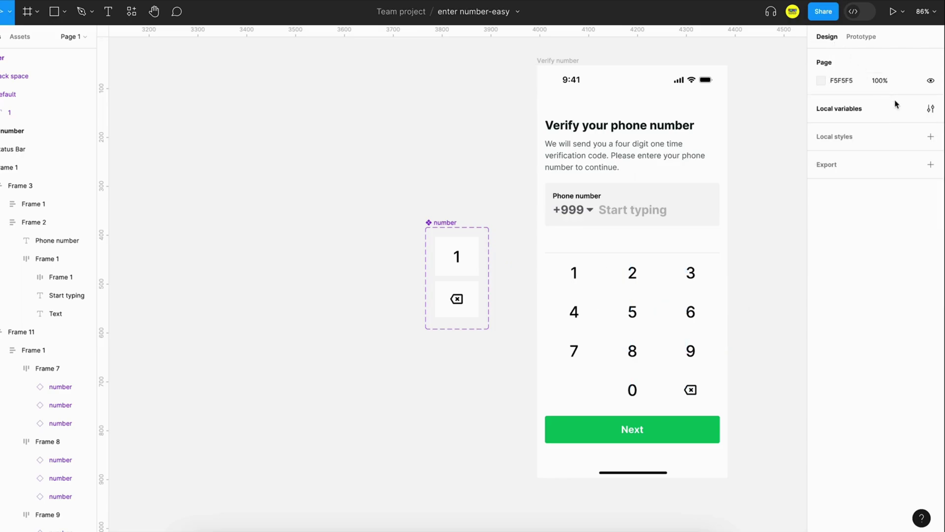
pyautogui.click(861, 36)
pyautogui.click(499, 250)
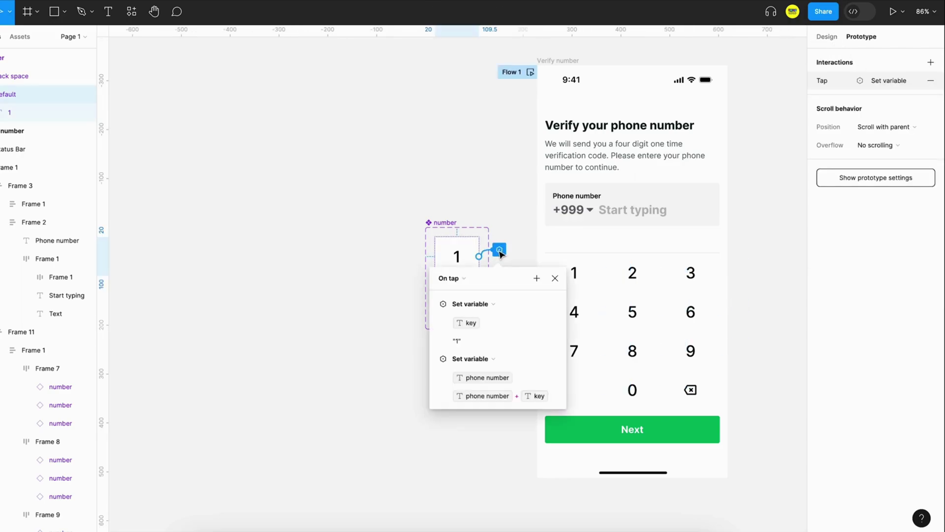
pyautogui.click(537, 280)
pyautogui.click(569, 365)
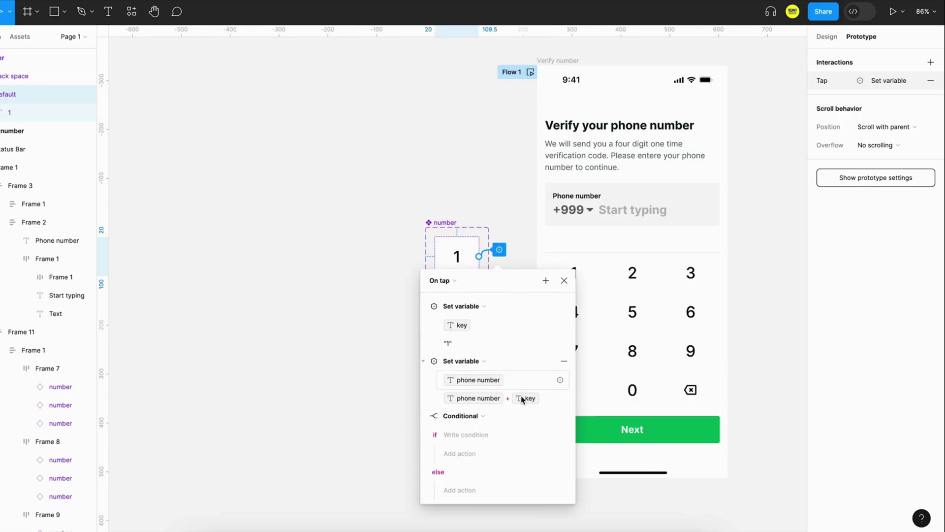
pyautogui.click(451, 434)
pyautogui.write('nu')
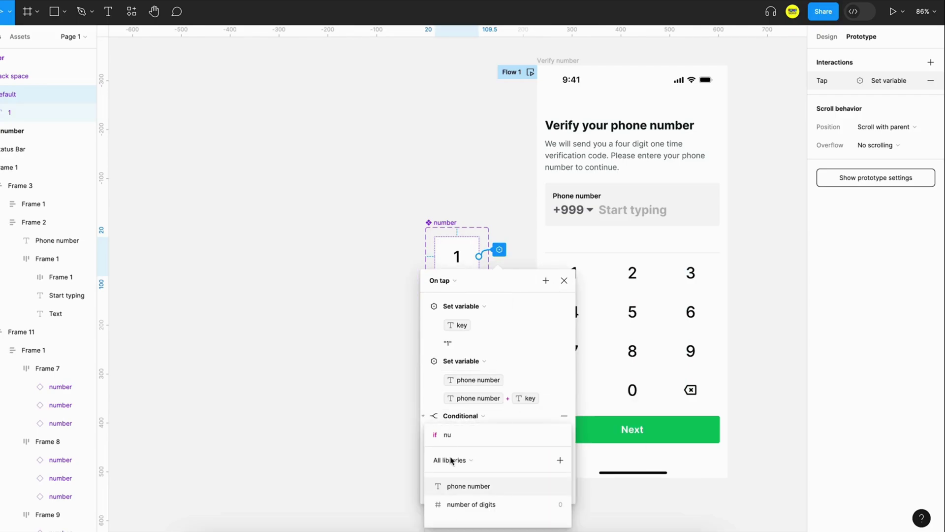
pyautogui.click(463, 505)
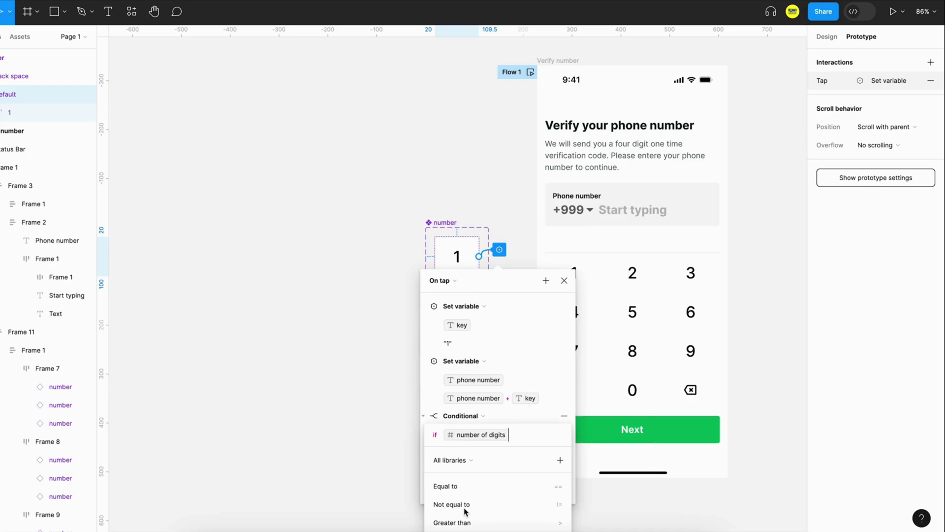
pyautogui.write('< 9')
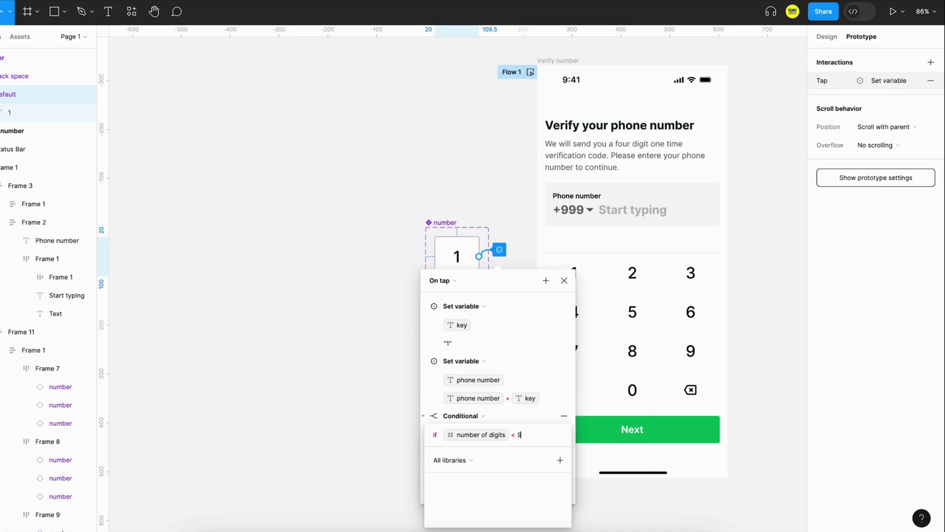
pyautogui.click(444, 418)
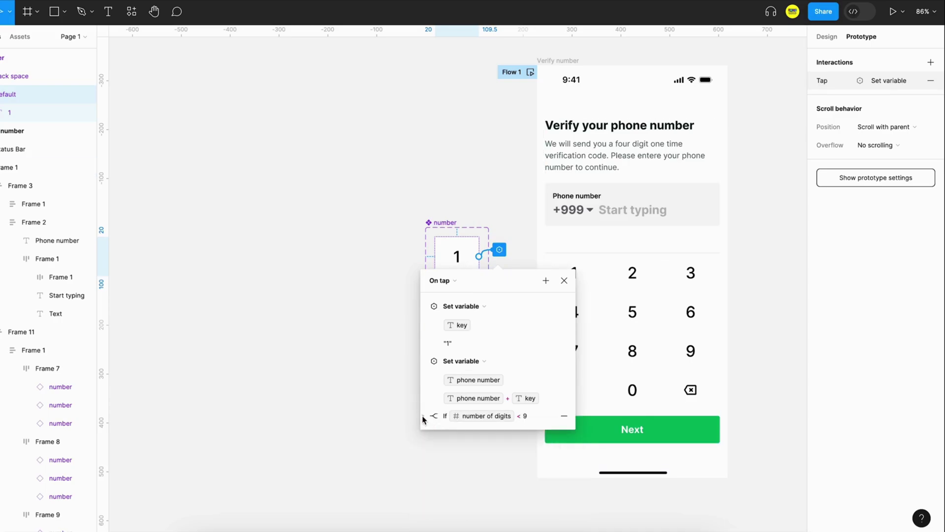
# Step: Nest the Set key and Set phone number actions inside the if branch
pyautogui.moveTo(443, 418); pyautogui.dragTo(439, 303)
pyautogui.click(436, 324)
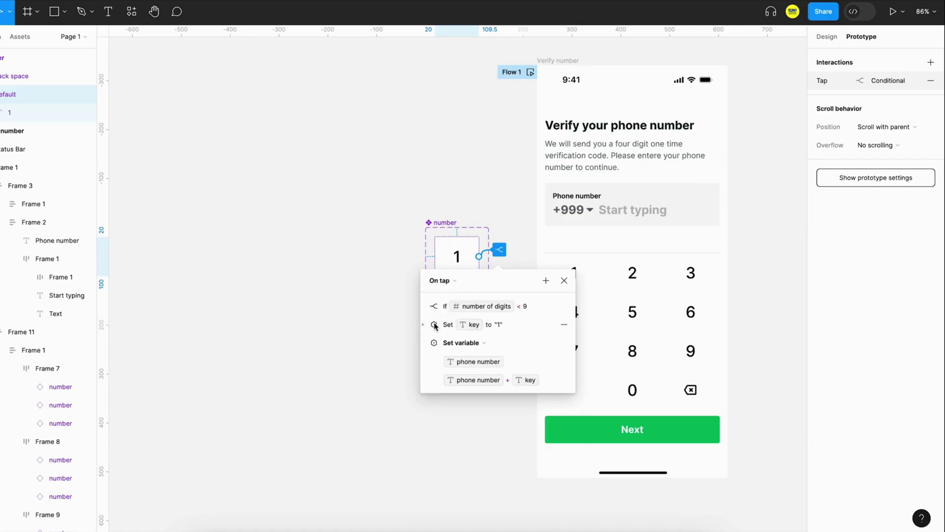
pyautogui.click(434, 342)
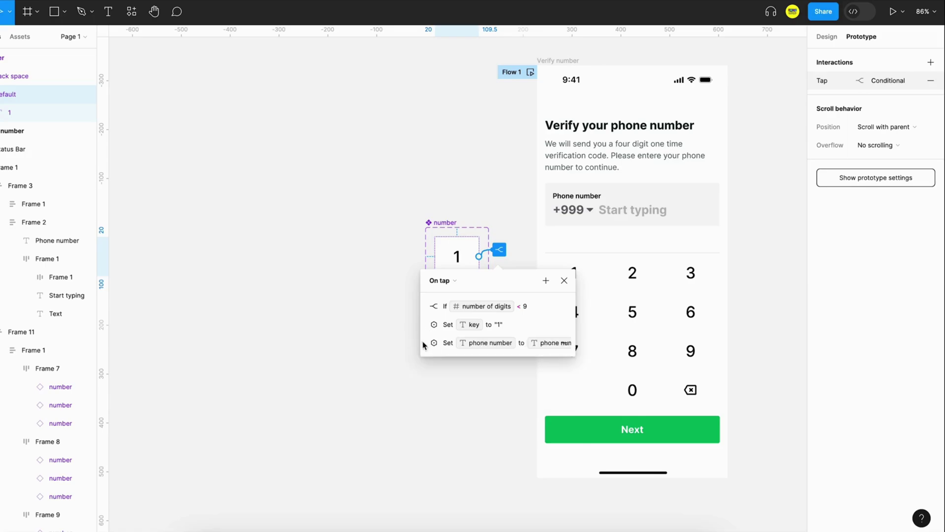
pyautogui.moveTo(434, 342); pyautogui.dragTo(443, 309)
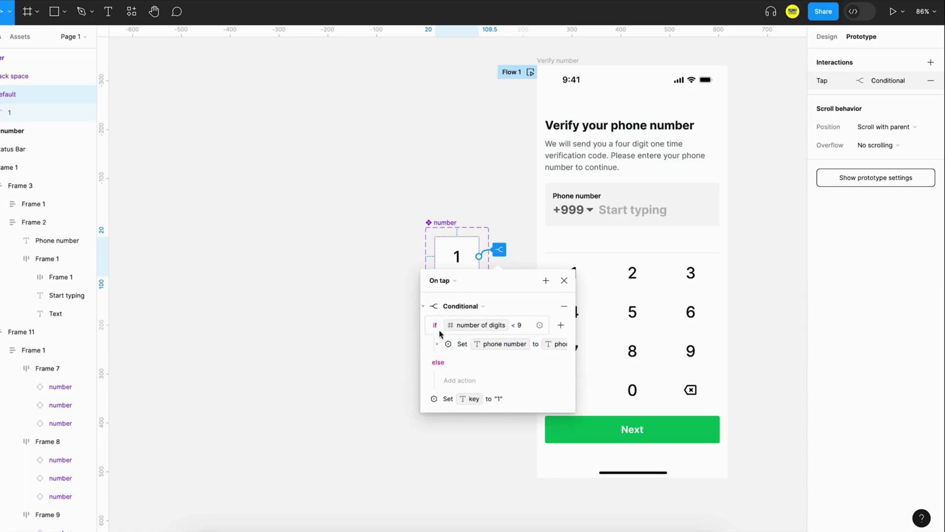
pyautogui.click(435, 399)
pyautogui.moveTo(436, 401); pyautogui.dragTo(472, 338)
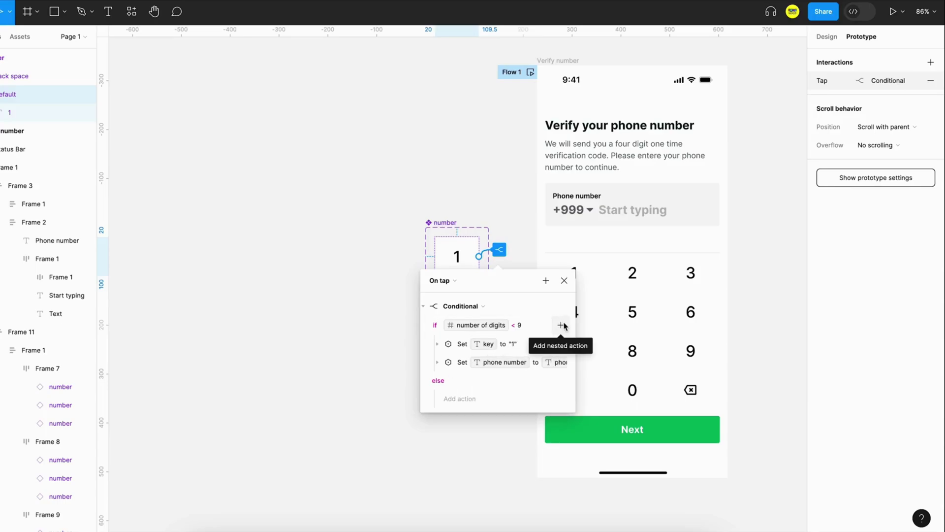
# Step: Add an if-branch action setting number of digits to number of digits + 1
pyautogui.click(561, 325)
pyautogui.click(576, 399)
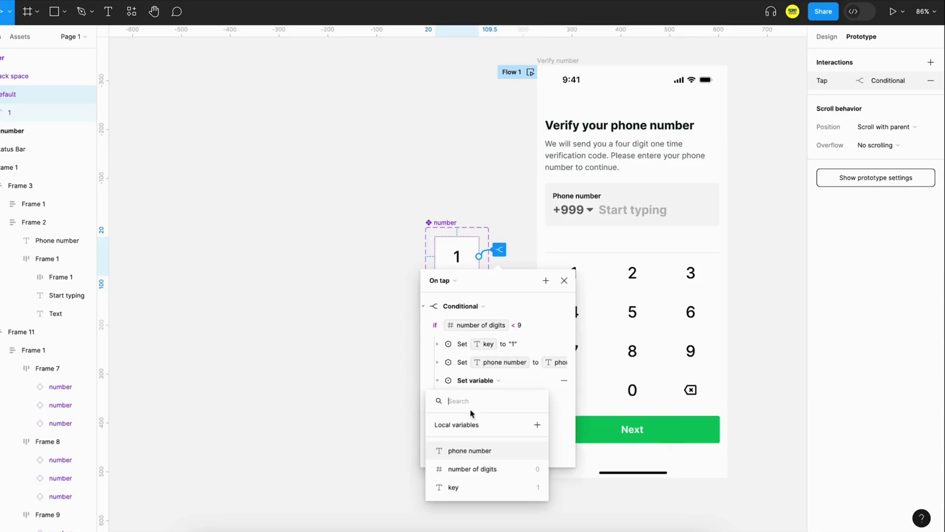
pyautogui.click(451, 468)
pyautogui.click(470, 469)
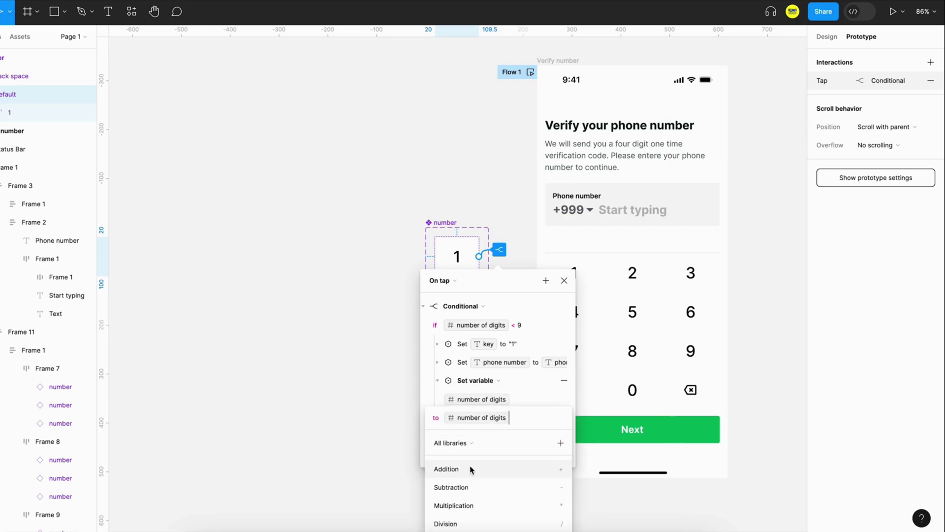
pyautogui.click(470, 468)
pyautogui.write('1')
pyautogui.press('Return')
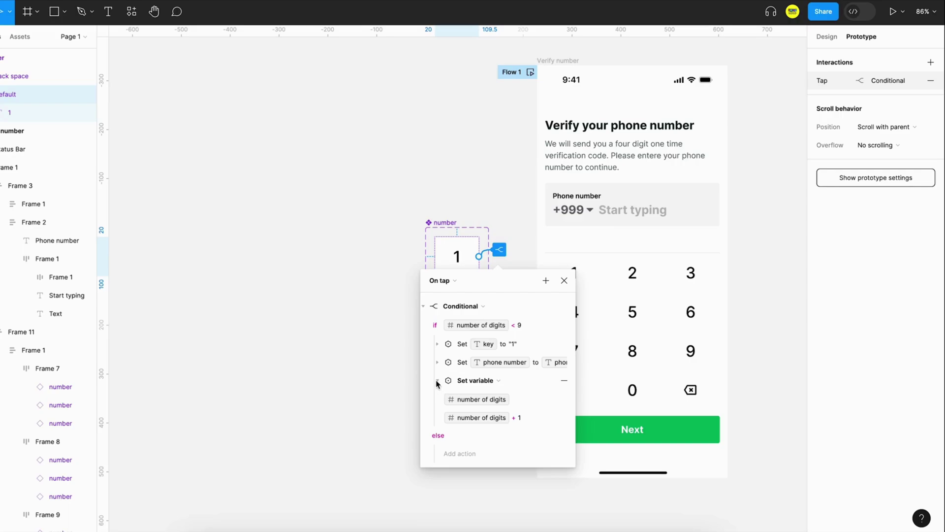
pyautogui.click(436, 383)
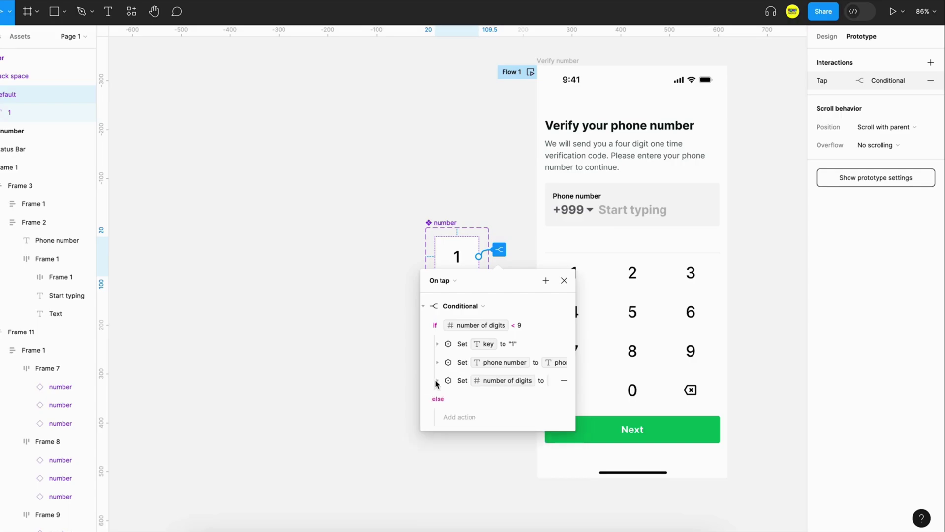
pyautogui.click(564, 280)
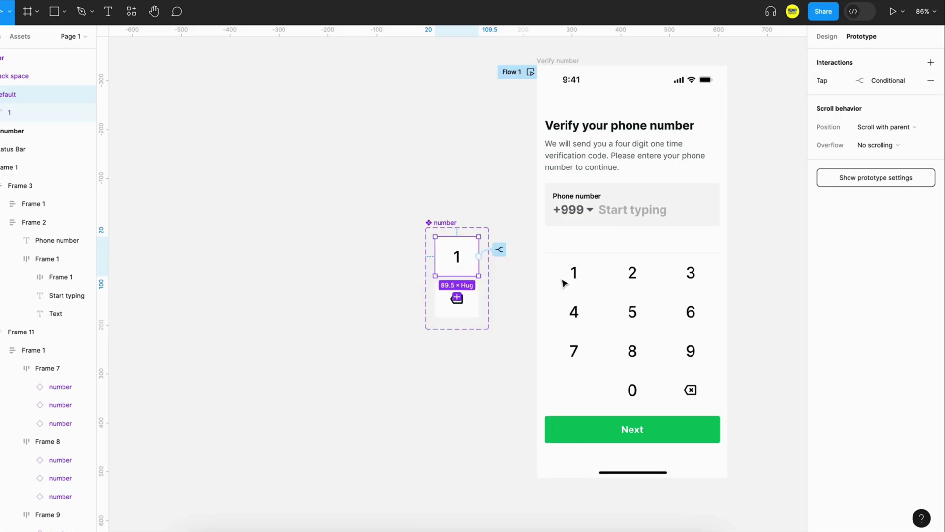
pyautogui.click(523, 240)
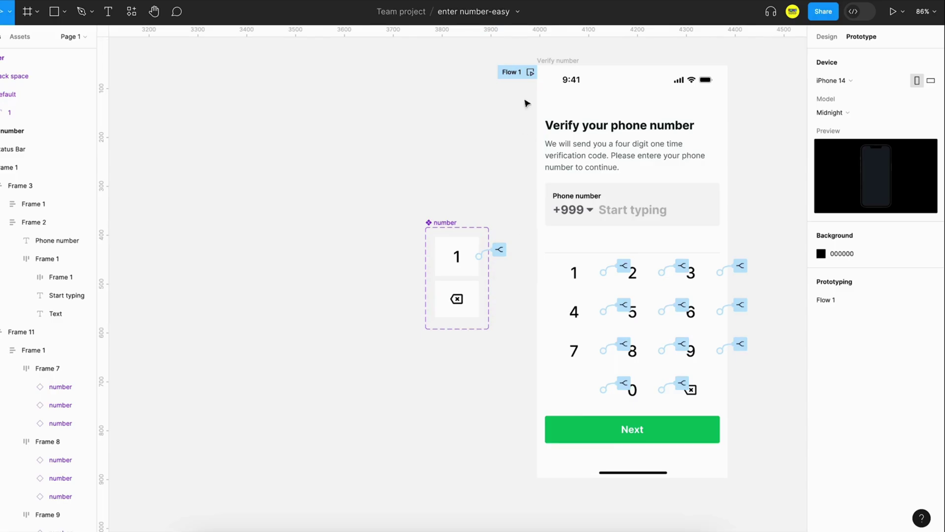
pyautogui.click(530, 72)
pyautogui.click(215, 295)
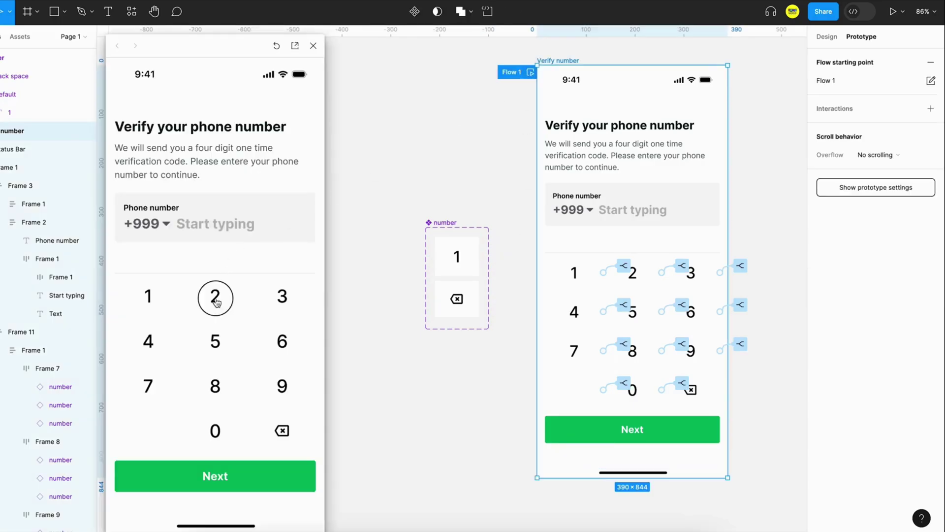
pyautogui.click(274, 300)
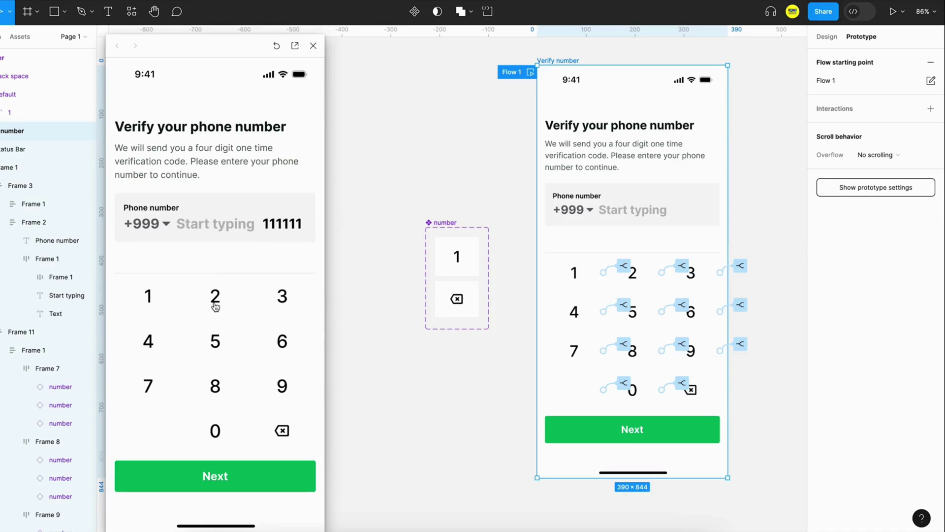
pyautogui.click(148, 298)
pyautogui.click(279, 302)
pyautogui.click(313, 45)
# Step: Create a Boolean variable 'show placeholder' set to true by default
pyautogui.click(352, 121)
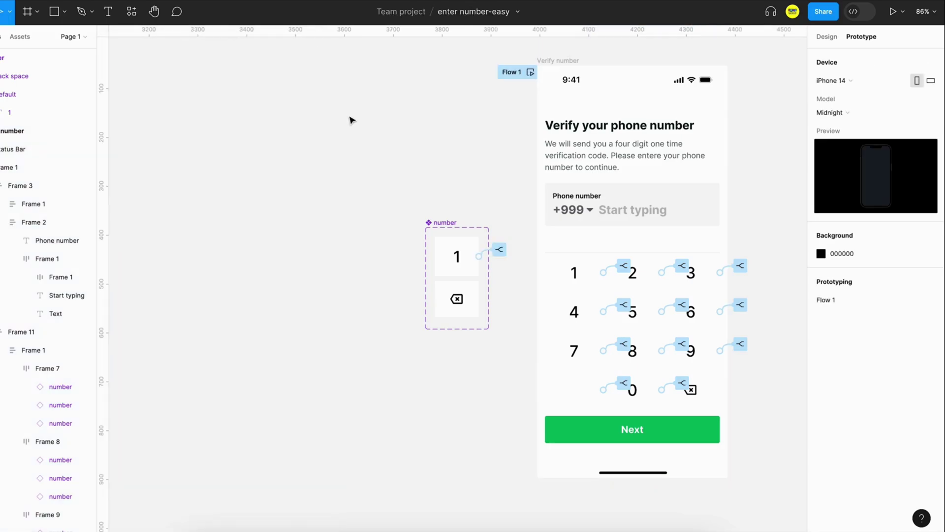
pyautogui.click(827, 37)
pyautogui.click(931, 109)
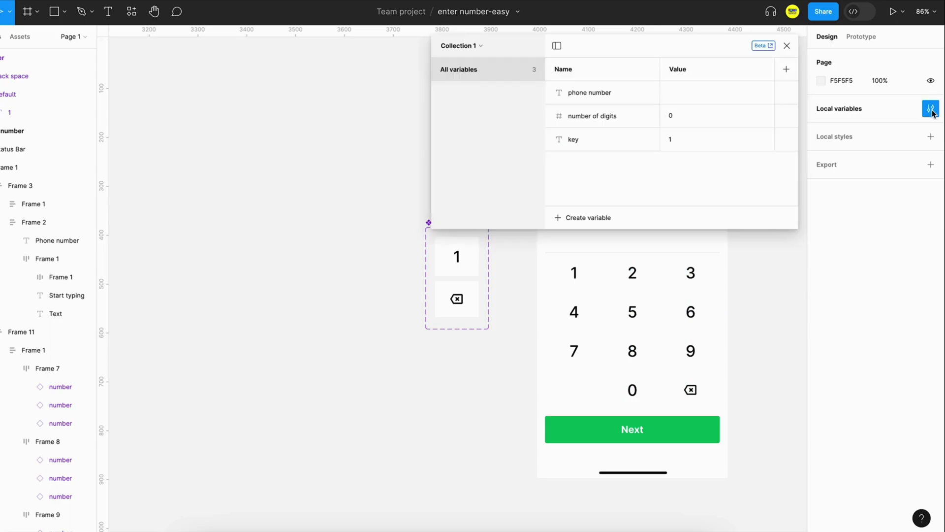
pyautogui.click(581, 217)
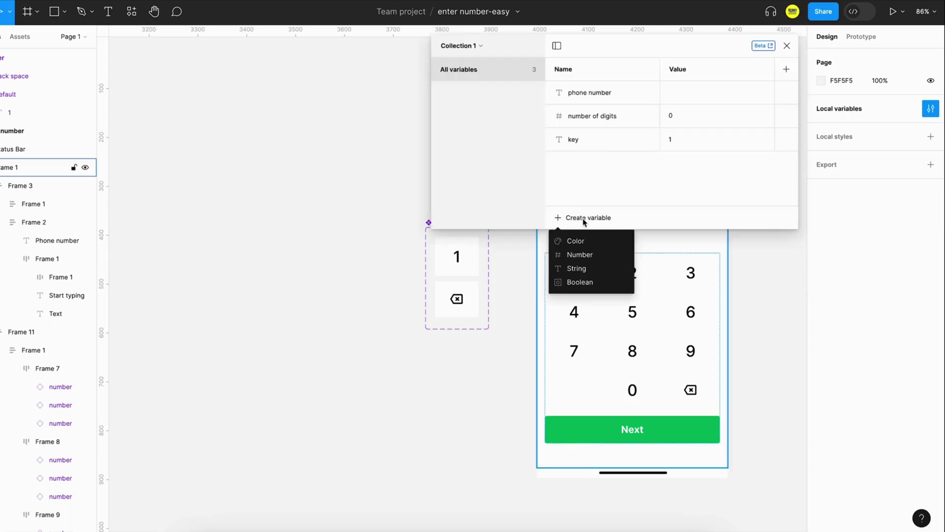
pyautogui.click(583, 282)
pyautogui.write('show pl')
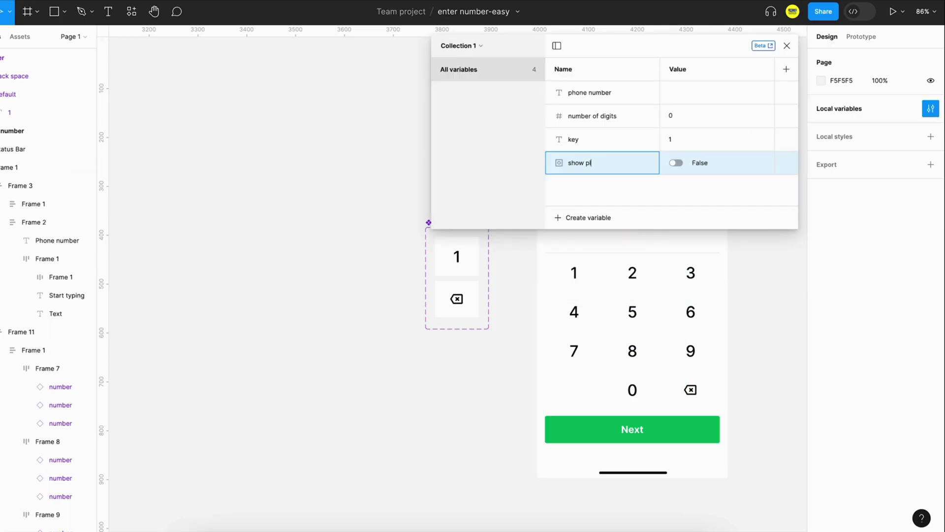
pyautogui.write('aceholder')
pyautogui.press('Return')
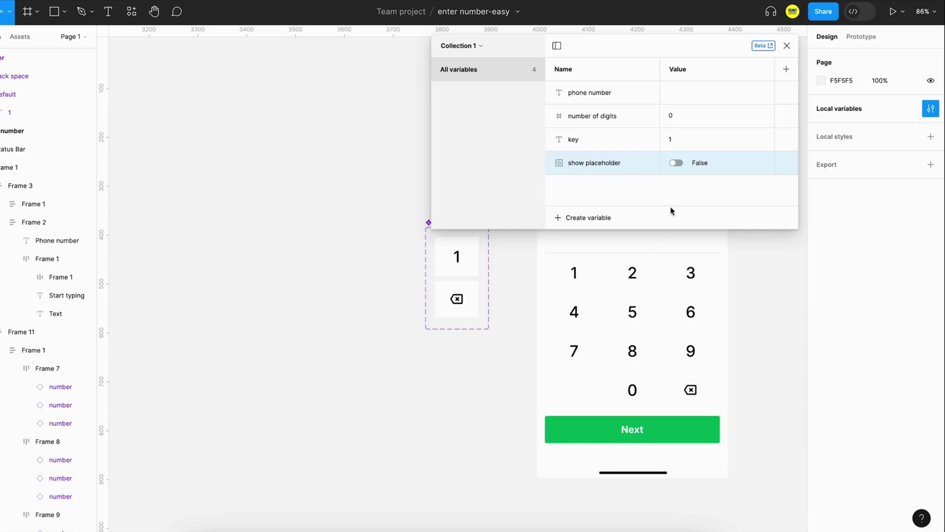
pyautogui.click(675, 162)
pyautogui.click(786, 46)
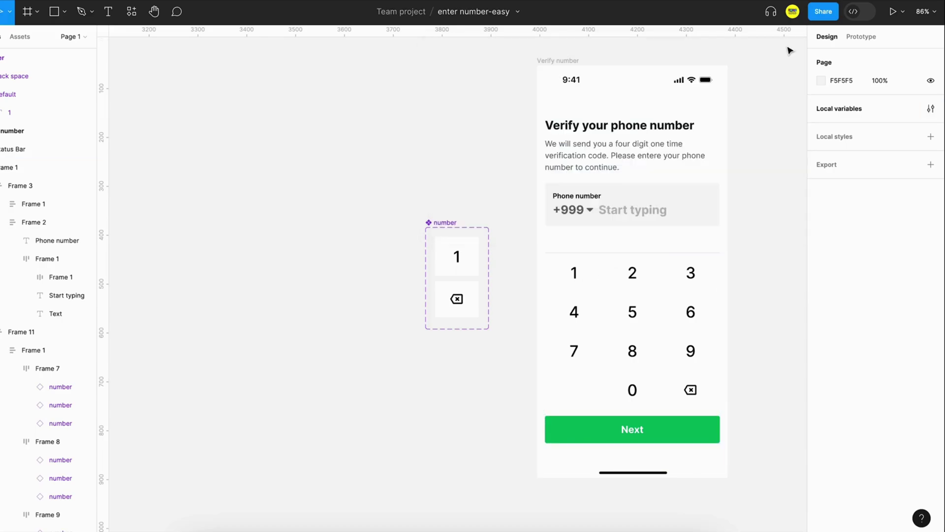
# Step: Bind the Start typing placeholder's layer visibility to show placeholder
pyautogui.doubleClick(622, 212)
pyautogui.click(622, 213)
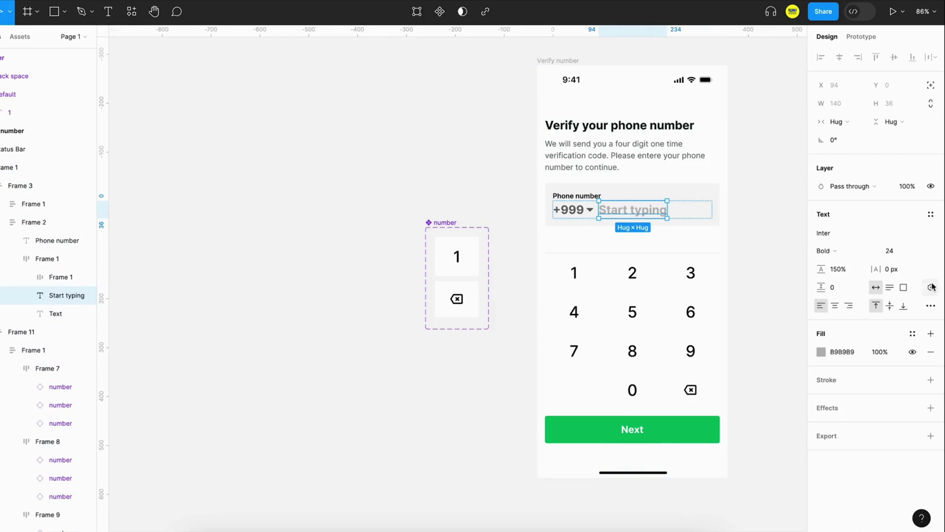
pyautogui.click(933, 188)
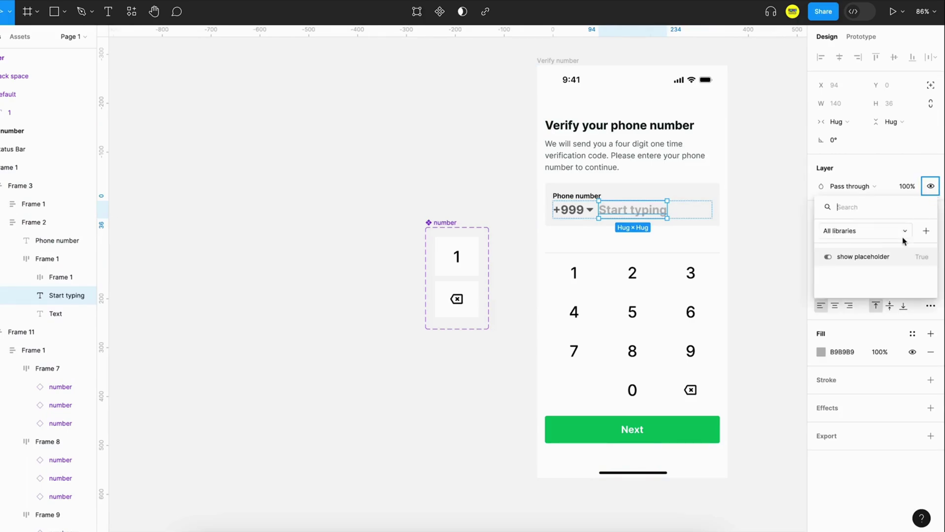
pyautogui.click(877, 255)
pyautogui.click(495, 188)
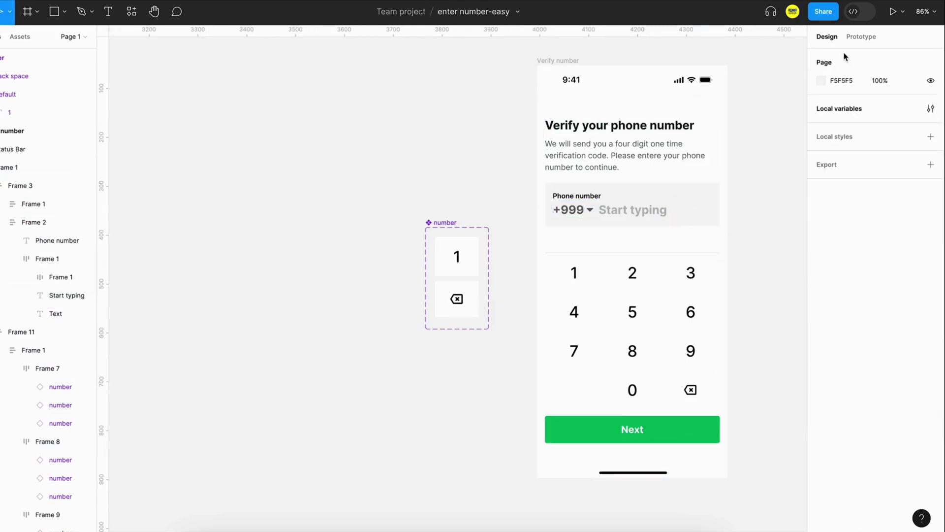
# Step: Add a Set show placeholder to false action at the top of the 1 key's if branch
pyautogui.click(857, 37)
pyautogui.click(498, 249)
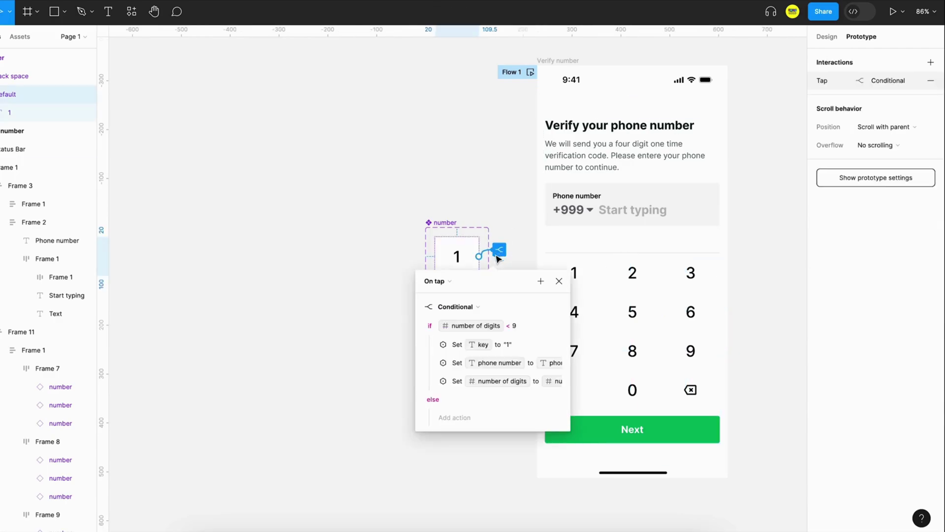
pyautogui.click(540, 281)
pyautogui.click(558, 356)
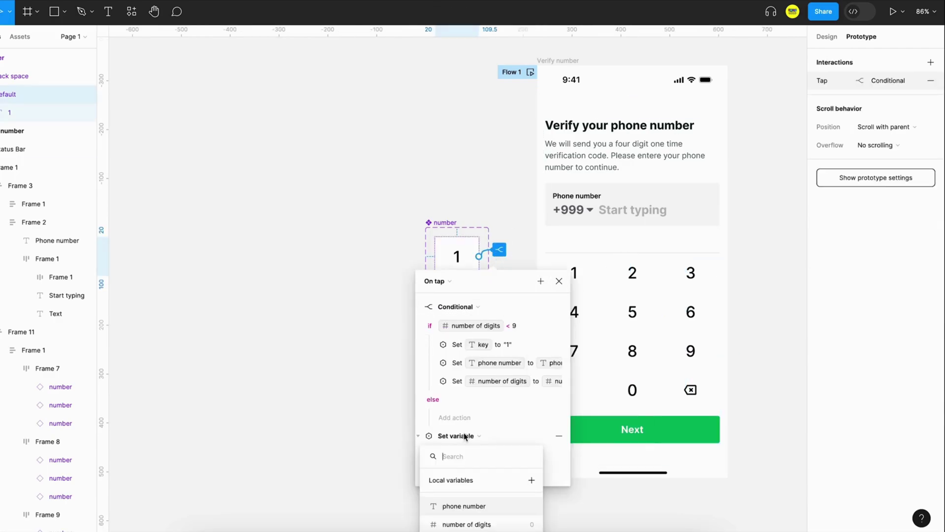
pyautogui.write('show')
pyautogui.click(461, 507)
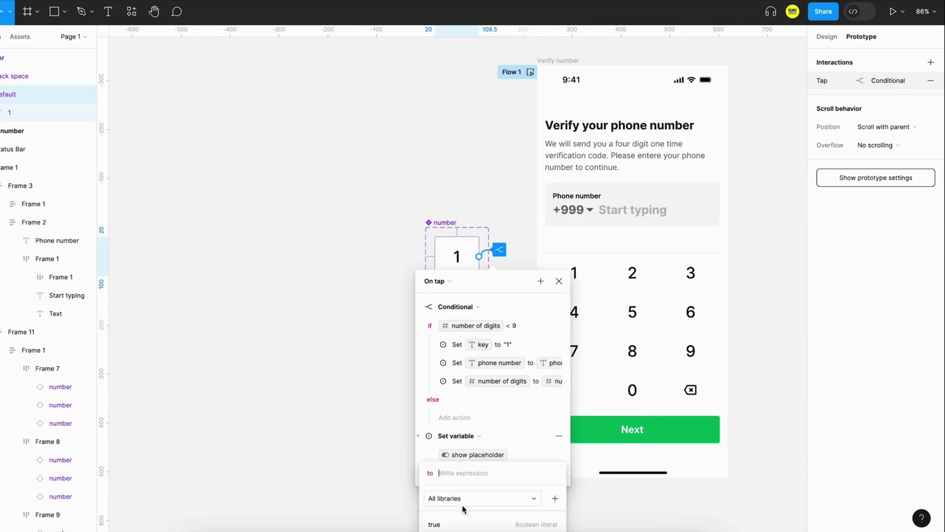
pyautogui.write('fa')
pyautogui.press('Return')
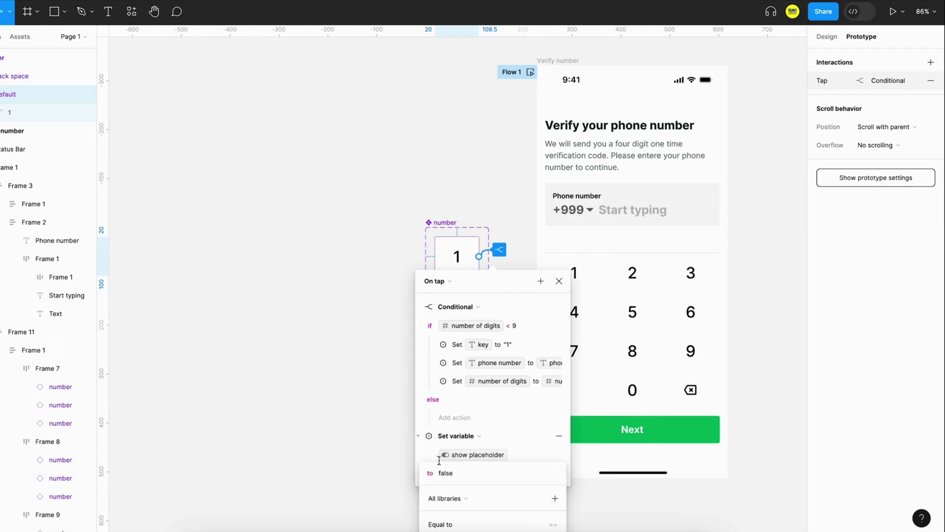
pyautogui.moveTo(436, 454); pyautogui.dragTo(471, 358)
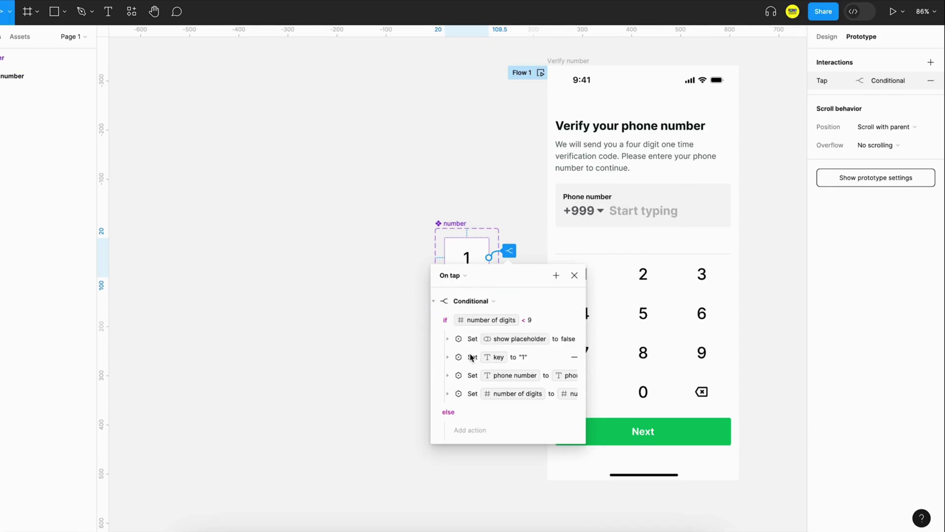
# Step: Run Flow 1 and tap keys to confirm the placeholder hides and digits stop at nine
pyautogui.click(574, 277)
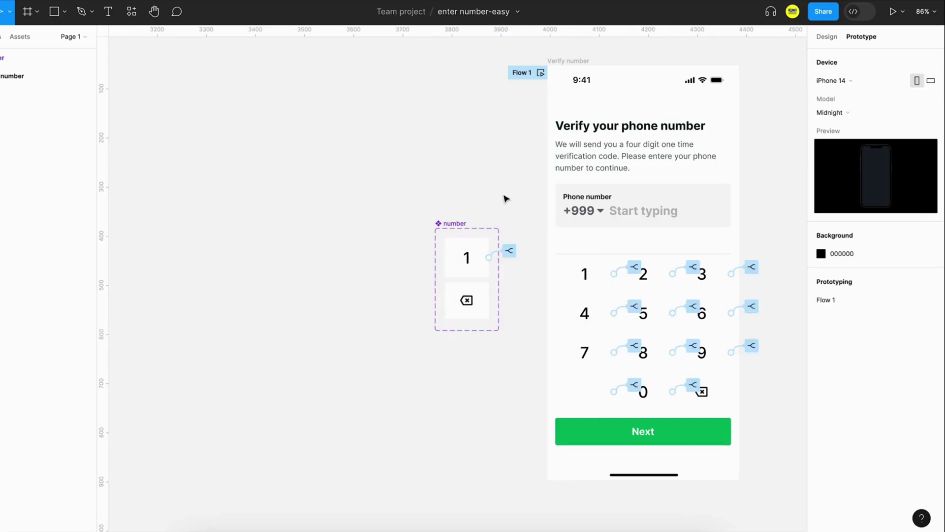
pyautogui.click(540, 72)
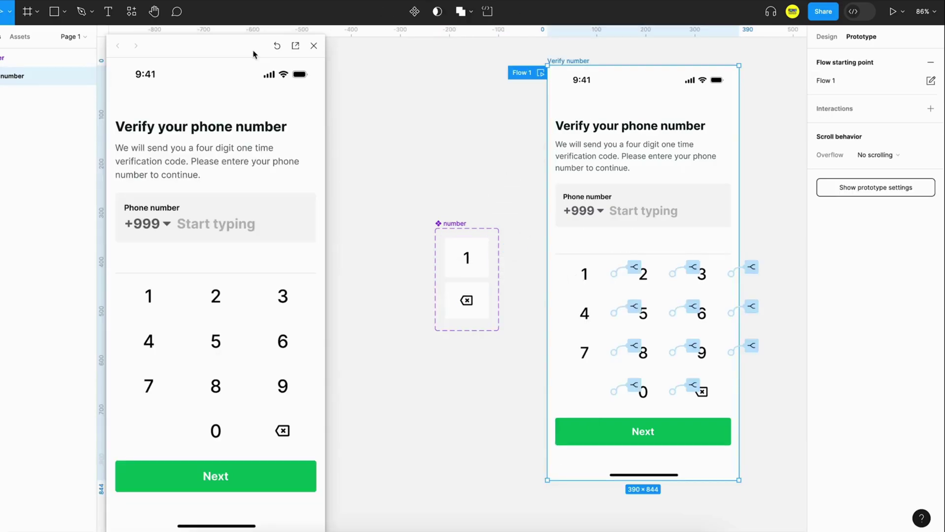
pyautogui.click(149, 296)
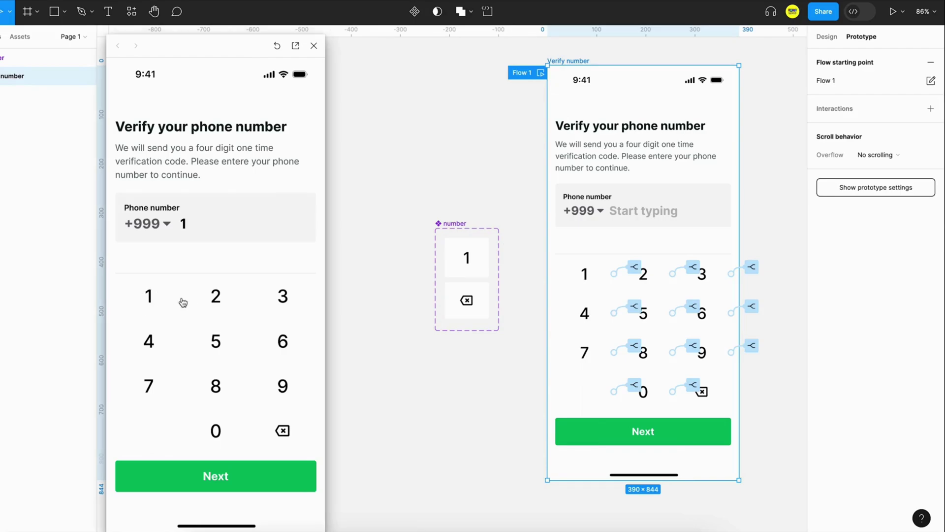
pyautogui.click(178, 344)
pyautogui.click(209, 345)
pyautogui.click(276, 348)
pyautogui.click(215, 389)
pyautogui.click(282, 388)
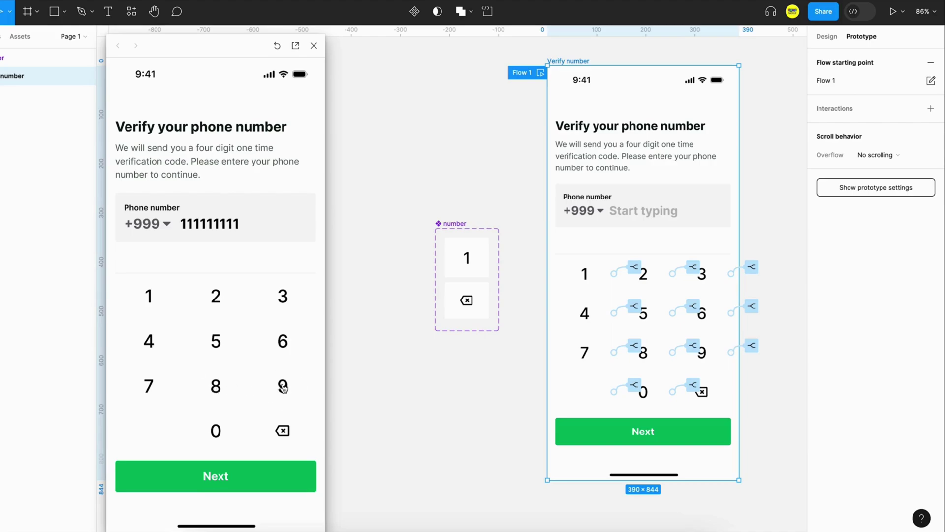
pyautogui.click(220, 439)
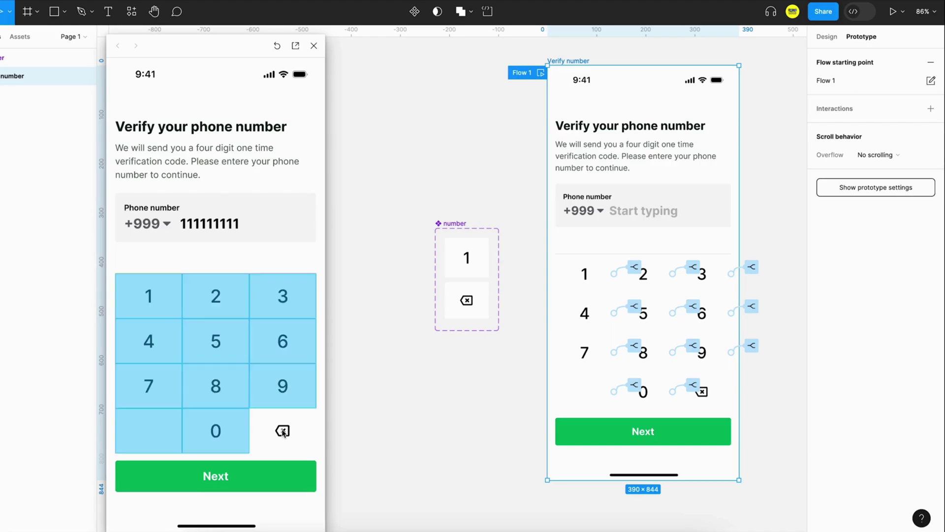
# Step: Give the backspace key a tap action that sets phone number to empty
pyautogui.click(313, 45)
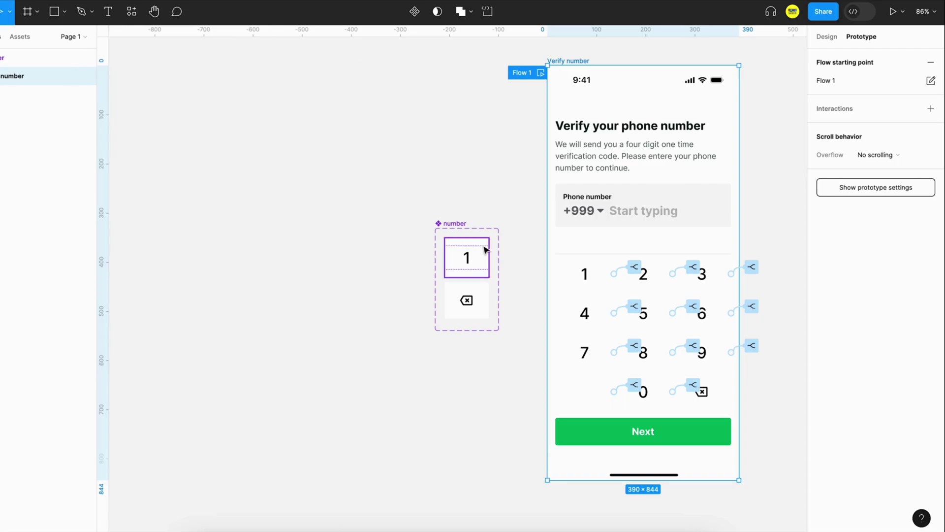
pyautogui.click(478, 299)
pyautogui.click(931, 62)
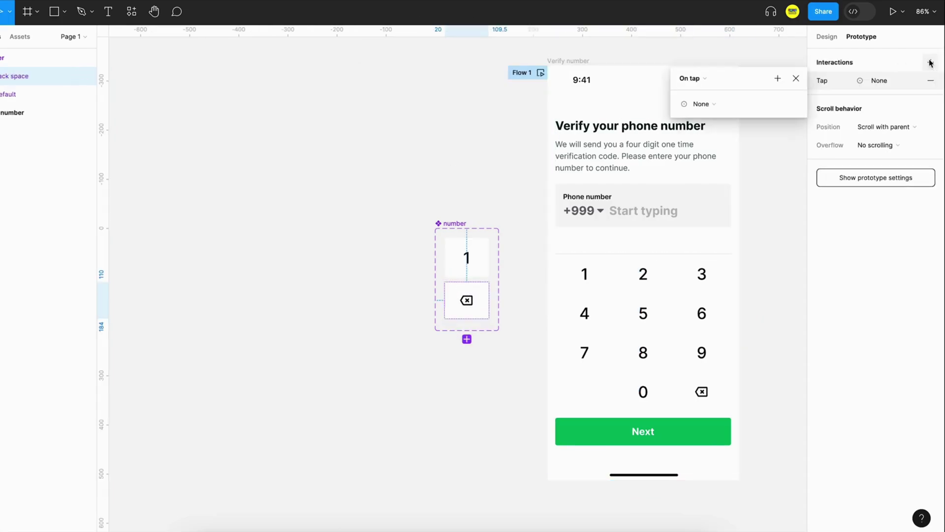
pyautogui.click(743, 104)
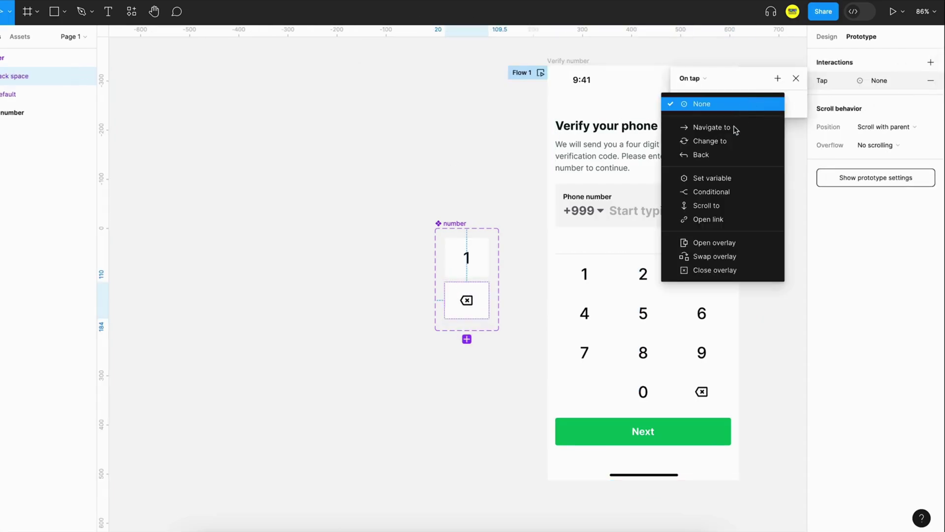
pyautogui.click(710, 176)
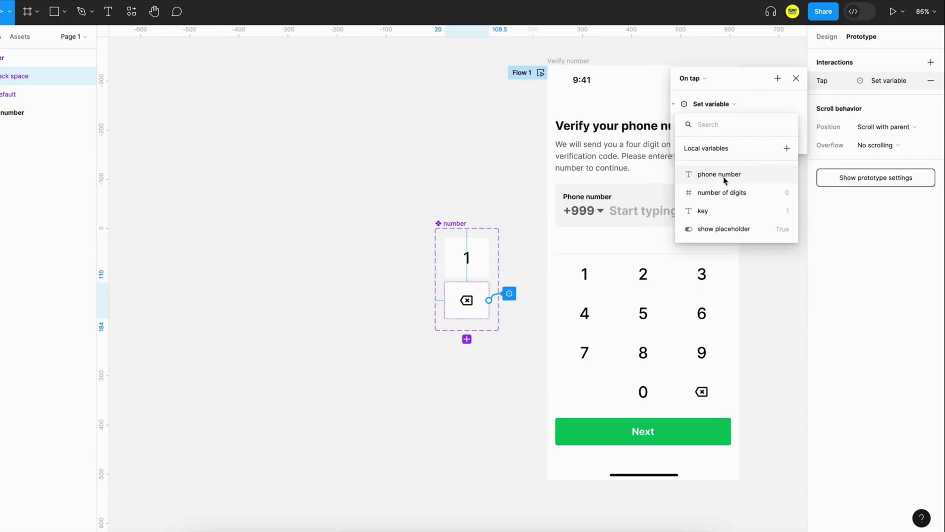
pyautogui.click(726, 178)
pyautogui.write('""')
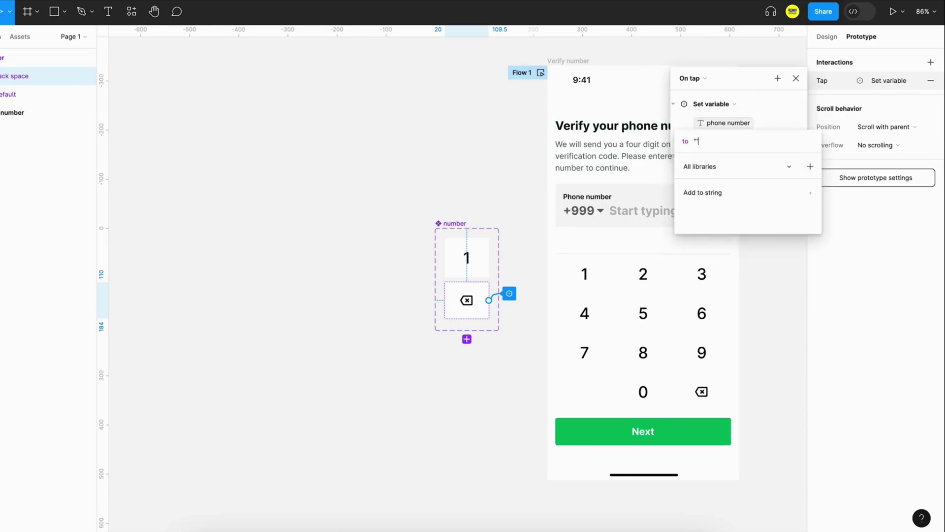
pyautogui.press('Return')
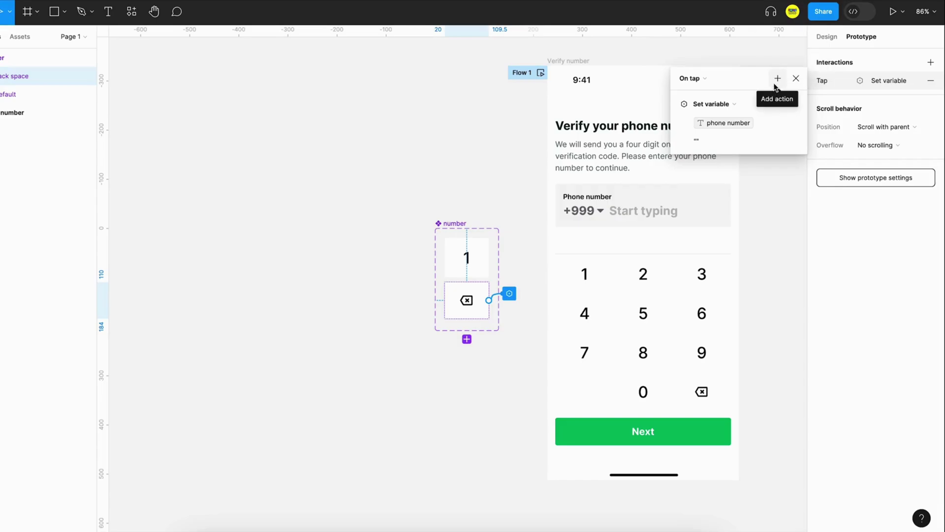
# Step: Add a second backspace action setting show placeholder to true
pyautogui.click(778, 80)
pyautogui.click(791, 151)
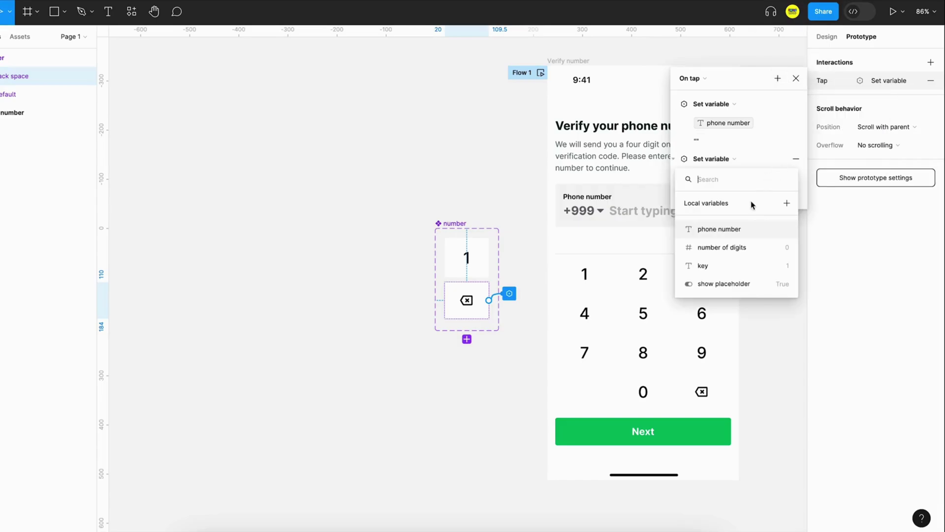
pyautogui.click(720, 280)
pyautogui.write('true')
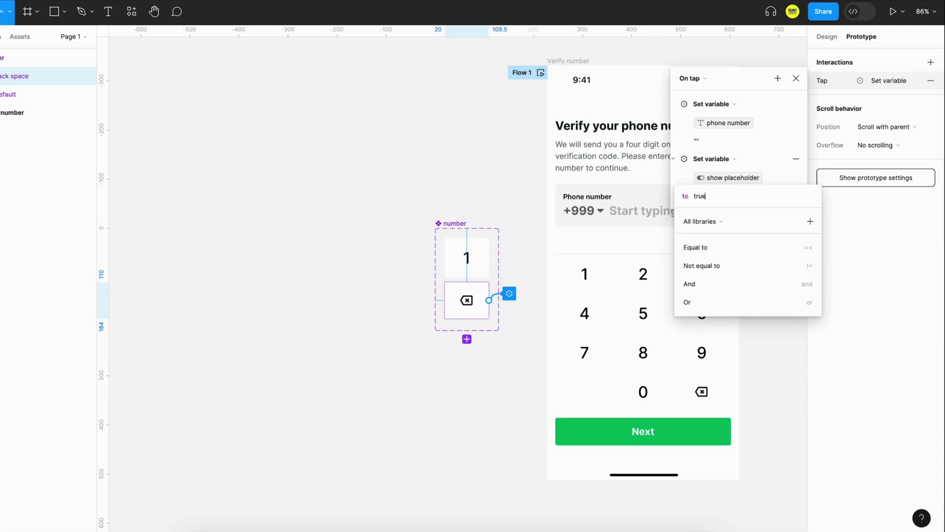
pyautogui.press('Return')
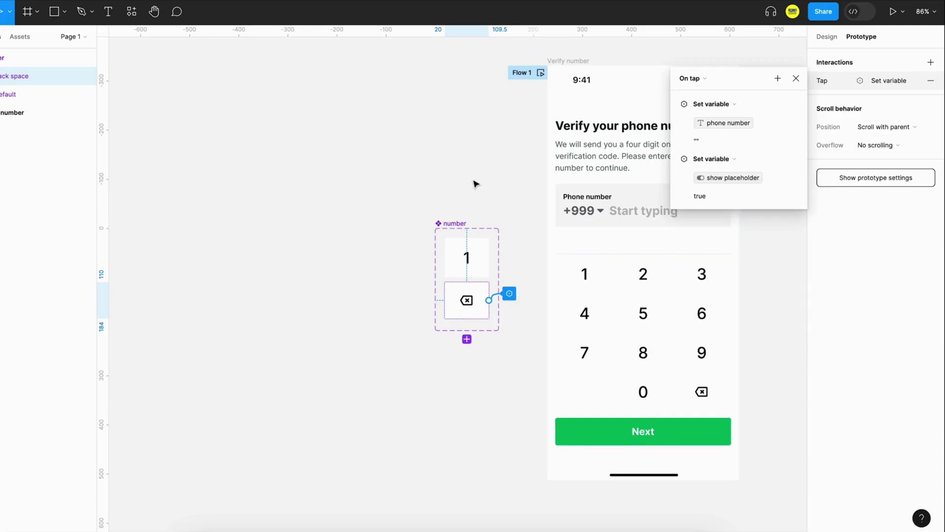
pyautogui.click(474, 183)
# Step: Add a third backspace action that sets number of digits to 0
pyautogui.click(509, 294)
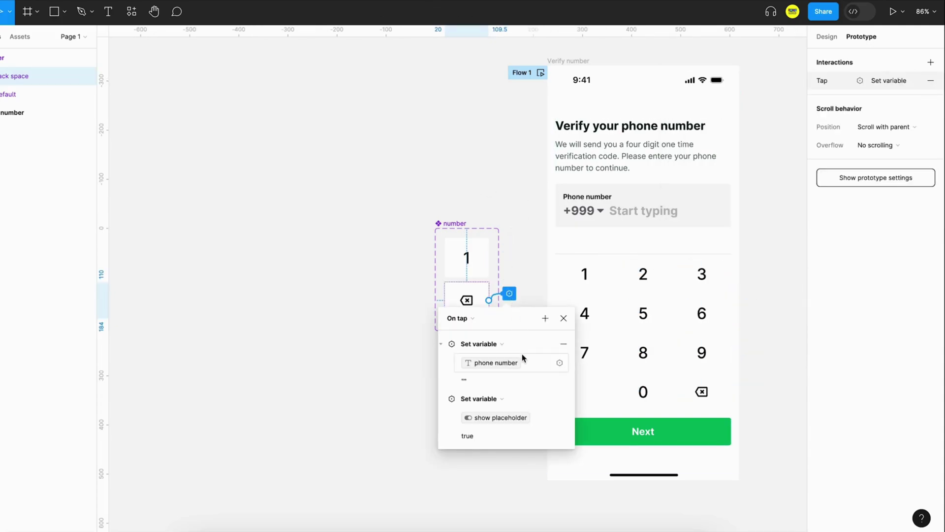
pyautogui.click(547, 318)
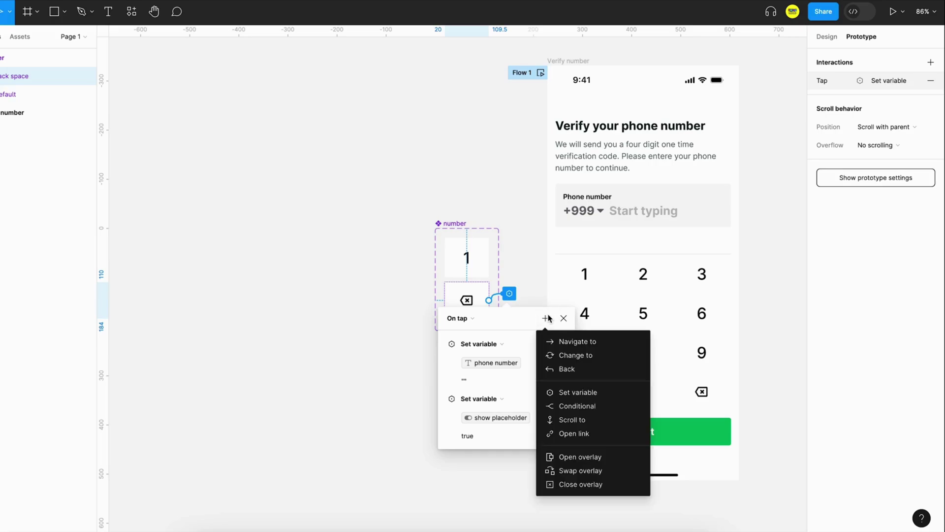
pyautogui.click(588, 393)
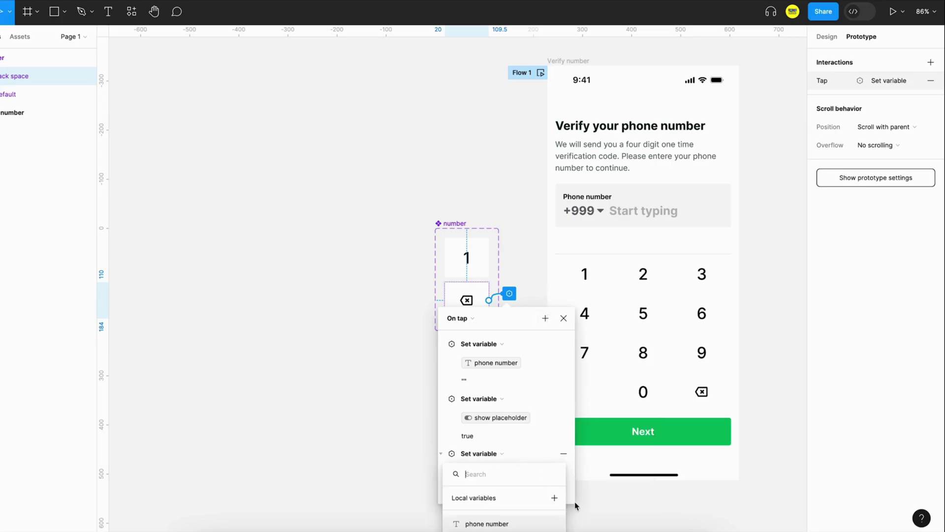
pyautogui.click(575, 506)
pyautogui.scroll(-5, 578, 506)
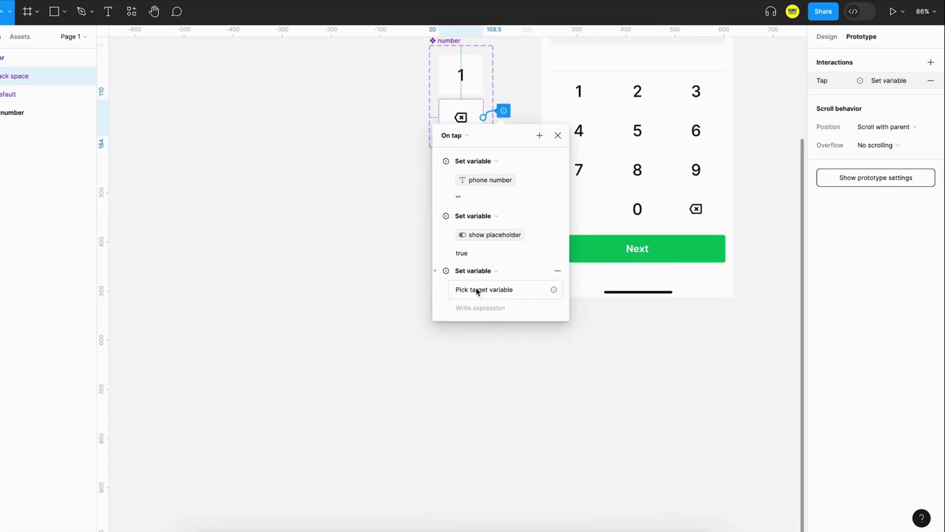
pyautogui.click(477, 290)
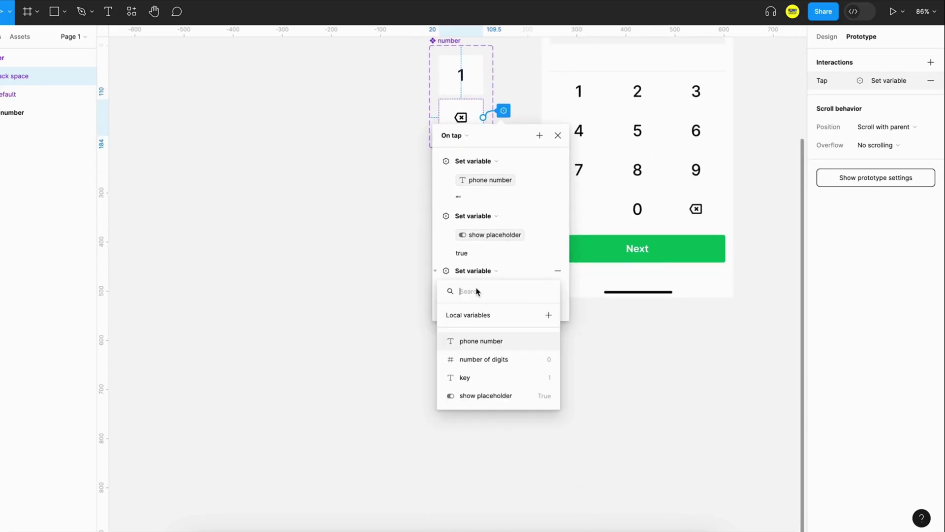
pyautogui.click(490, 360)
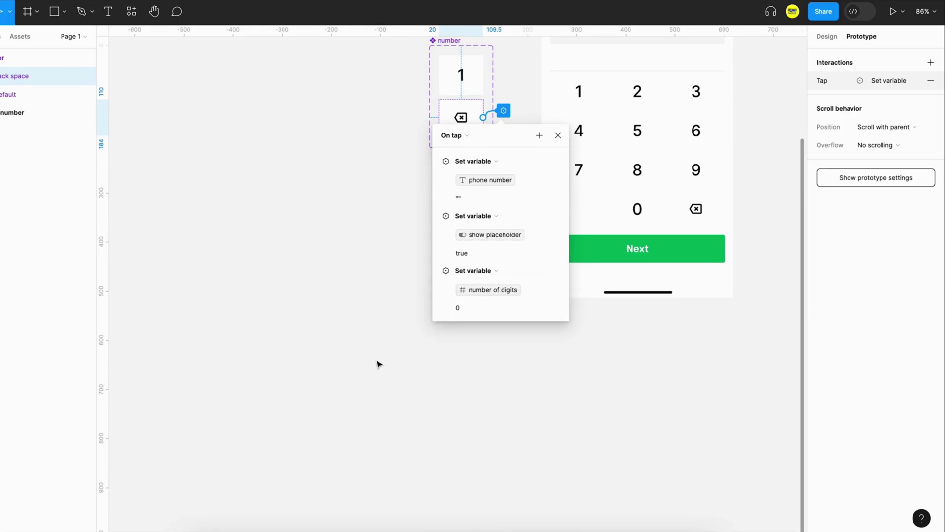
pyautogui.click(325, 207)
pyautogui.hotkey('shift', '1')
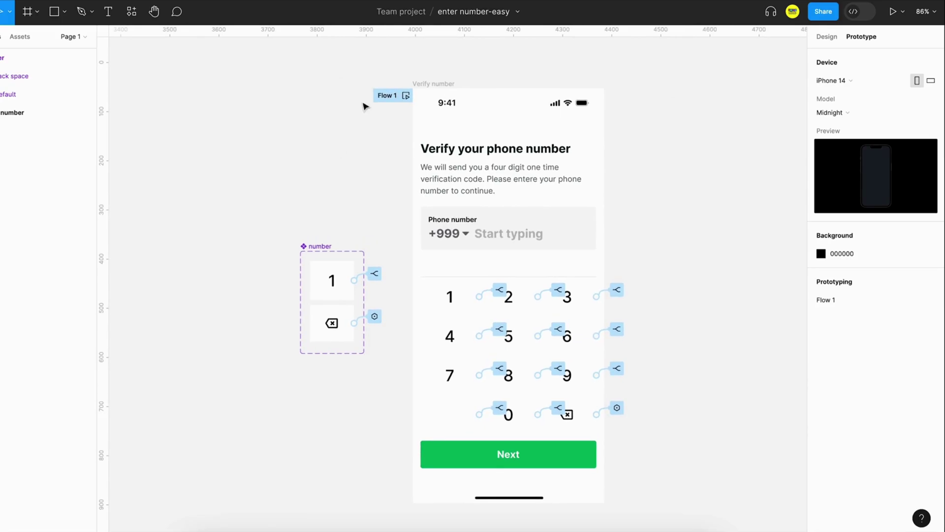
pyautogui.click(406, 96)
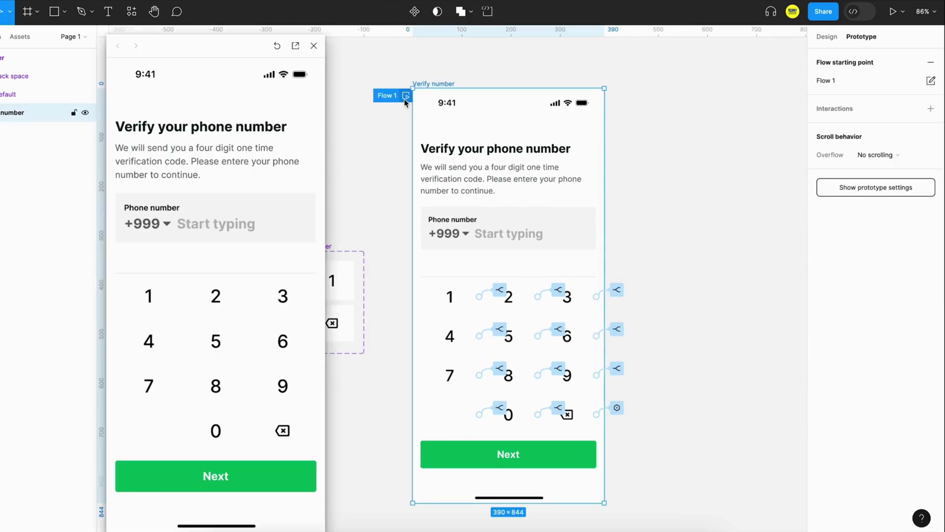
pyautogui.click(159, 297)
pyautogui.click(219, 297)
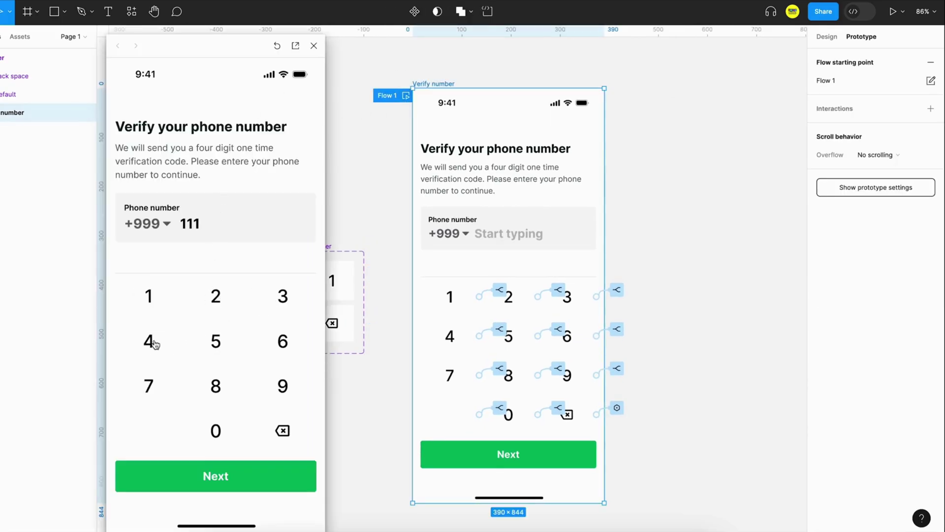
pyautogui.click(152, 342)
pyautogui.click(216, 344)
pyautogui.click(143, 390)
pyautogui.click(217, 392)
pyautogui.click(285, 441)
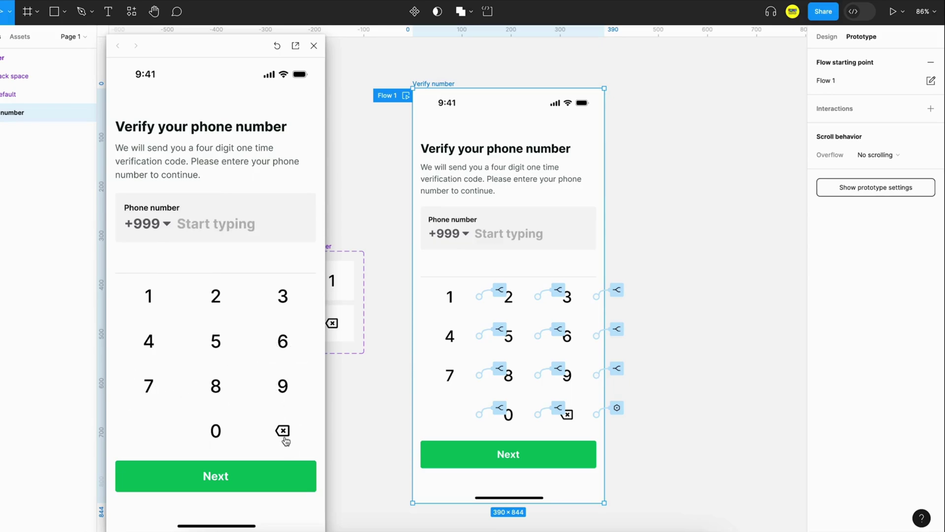
pyautogui.click(217, 297)
pyautogui.click(213, 332)
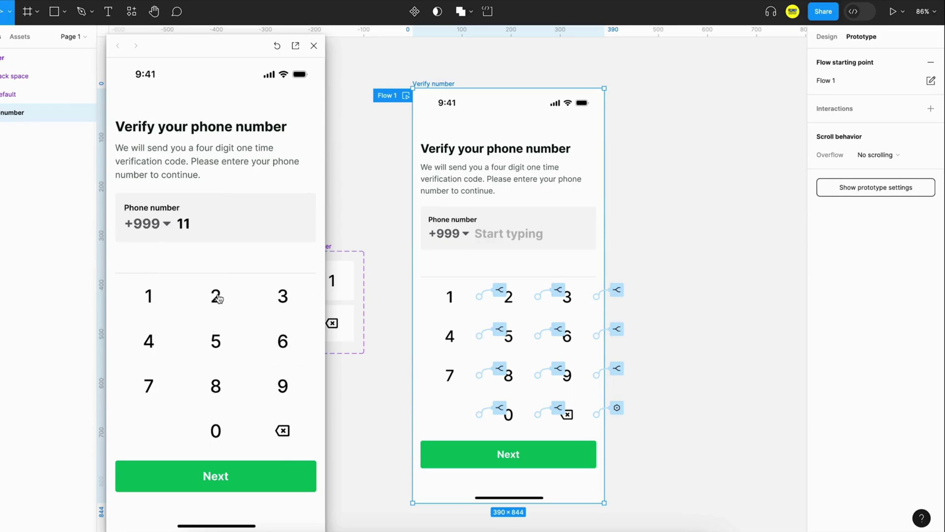
pyautogui.click(273, 343)
pyautogui.click(272, 300)
pyautogui.click(150, 339)
pyautogui.click(216, 342)
pyautogui.click(281, 431)
pyautogui.click(284, 393)
pyautogui.click(314, 46)
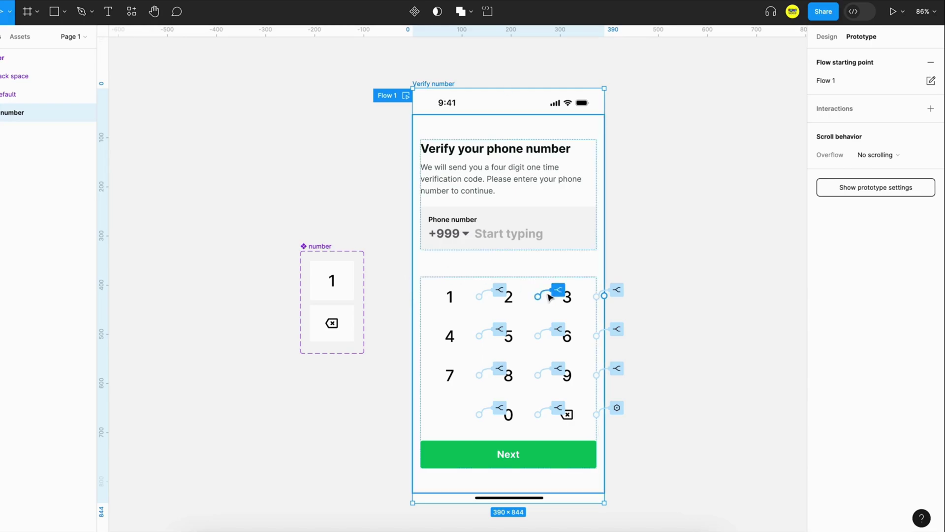
# Step: Check key 1's Set variable value, then make keys 2 and 3 set key to 2 and 3
pyautogui.click(499, 290)
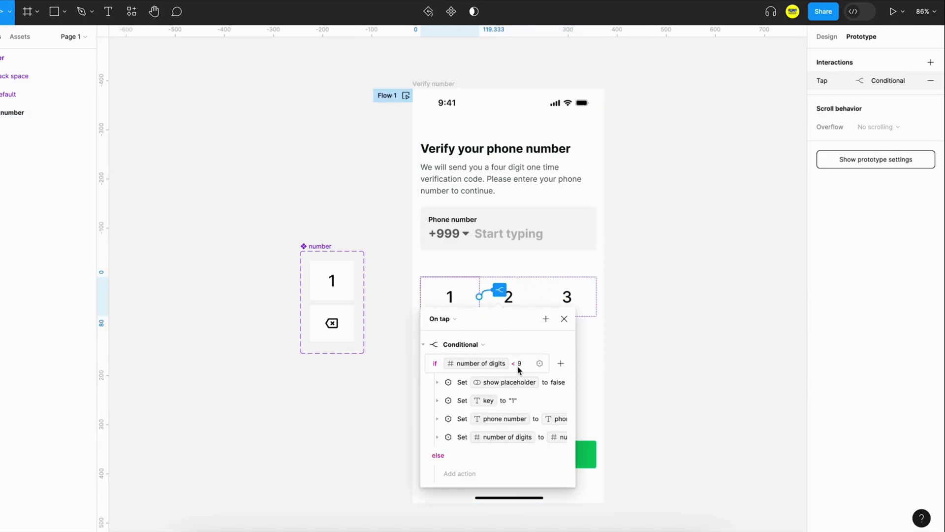
pyautogui.click(437, 401)
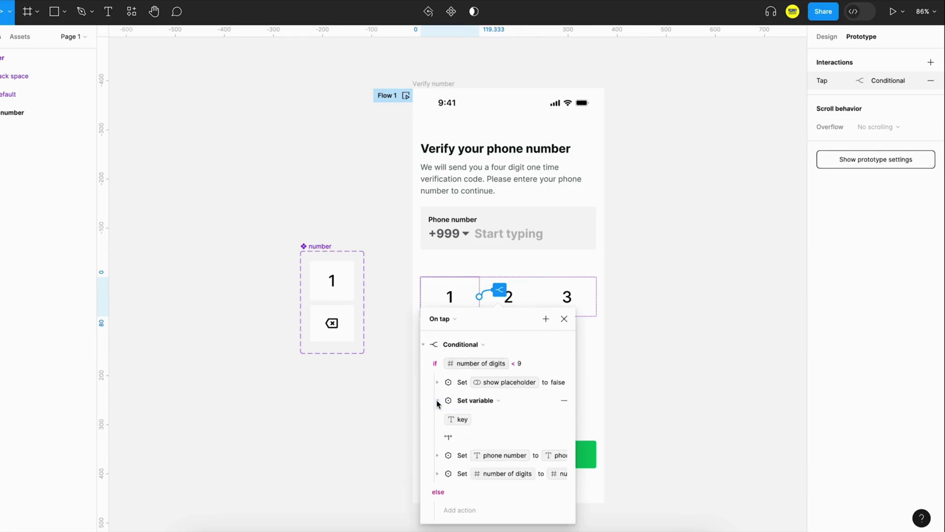
pyautogui.click(475, 435)
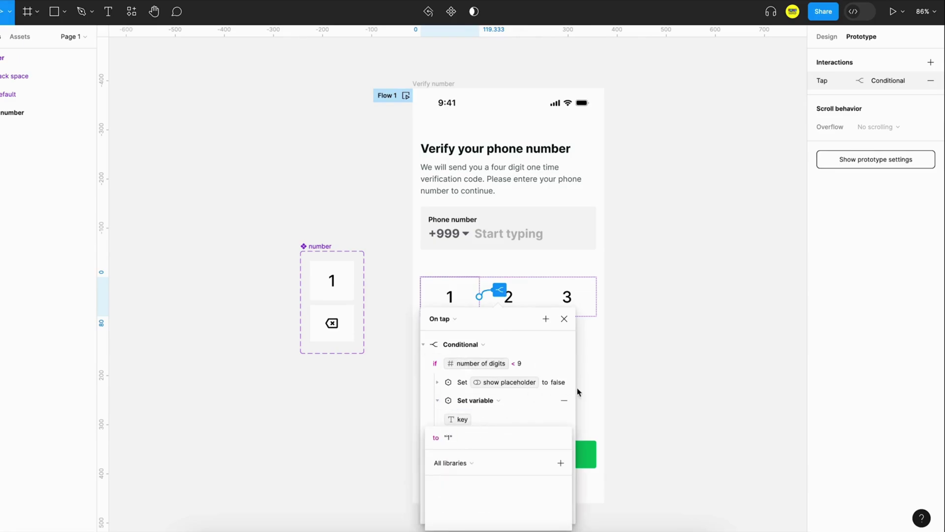
pyautogui.press('Escape')
pyautogui.click(523, 305)
pyautogui.click(557, 290)
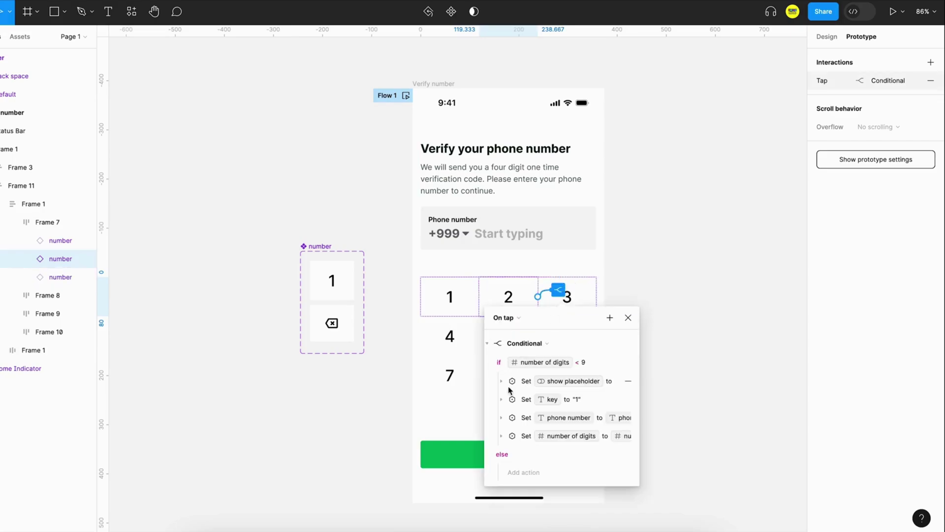
pyautogui.click(501, 399)
pyautogui.click(515, 433)
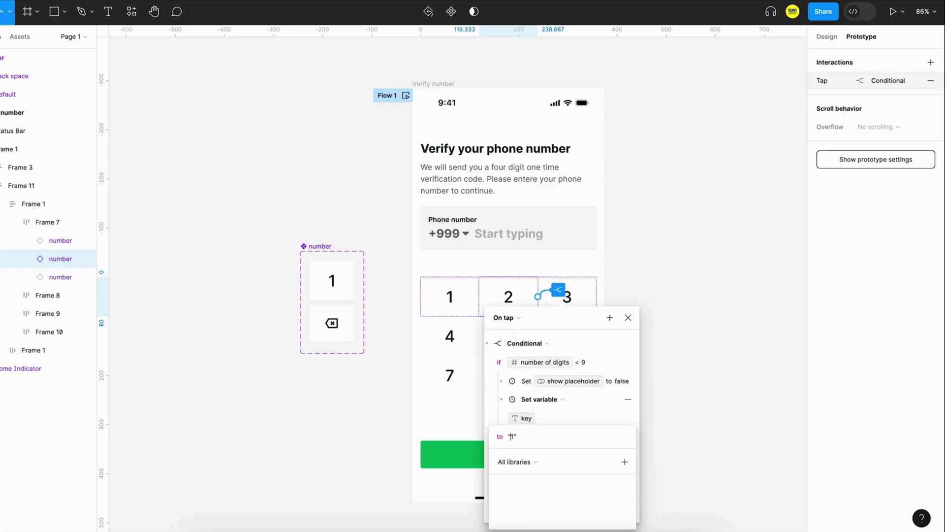
pyautogui.write('2')
pyautogui.press('Return')
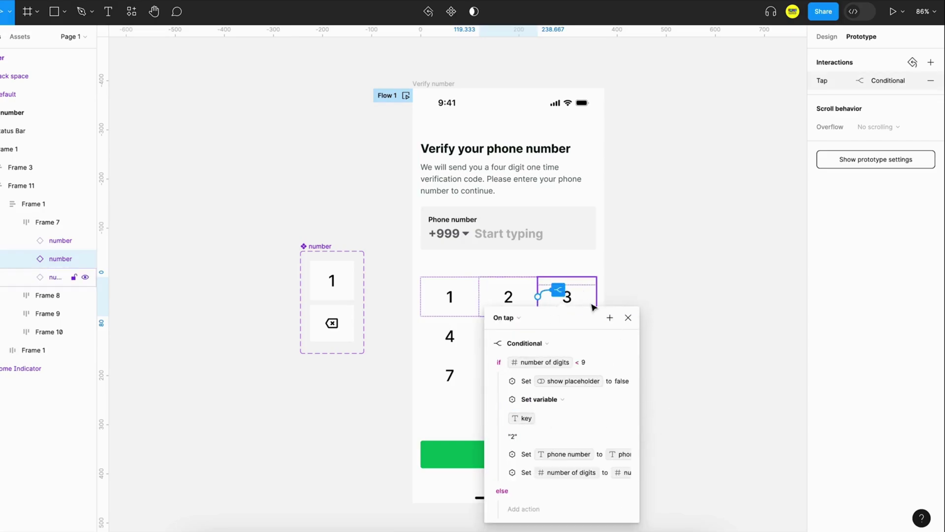
pyautogui.click(566, 295)
pyautogui.click(616, 290)
pyautogui.click(561, 400)
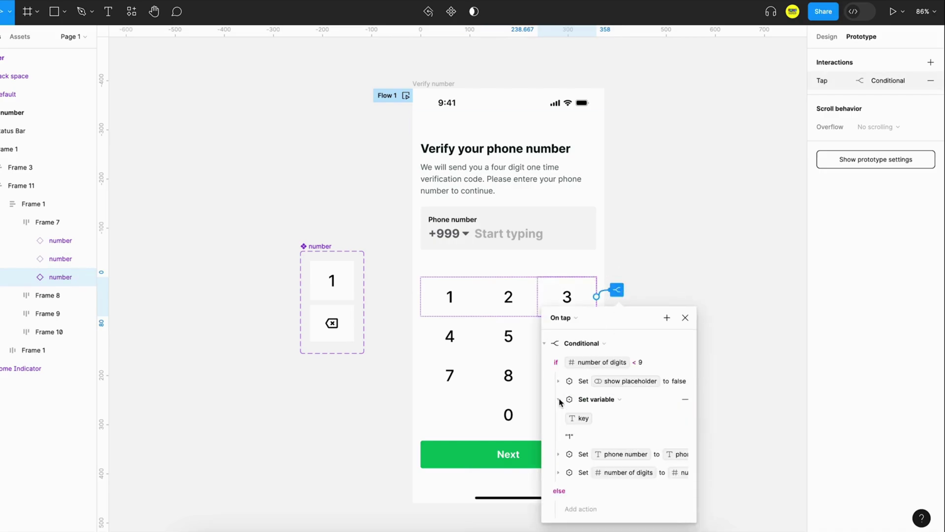
pyautogui.click(570, 436)
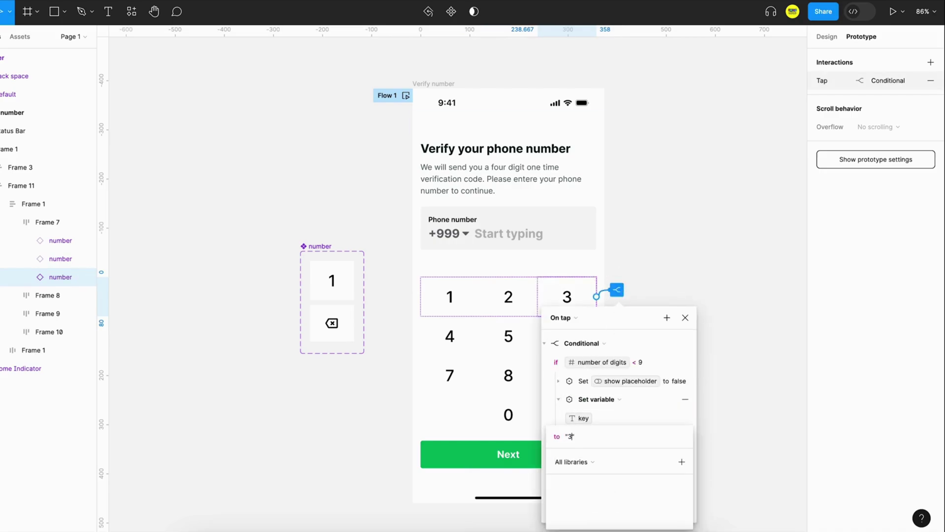
pyautogui.write('3')
pyautogui.press('Return')
# Step: Make keys 4, 5 and 6 set key to 4, 5 and 6
pyautogui.click(473, 338)
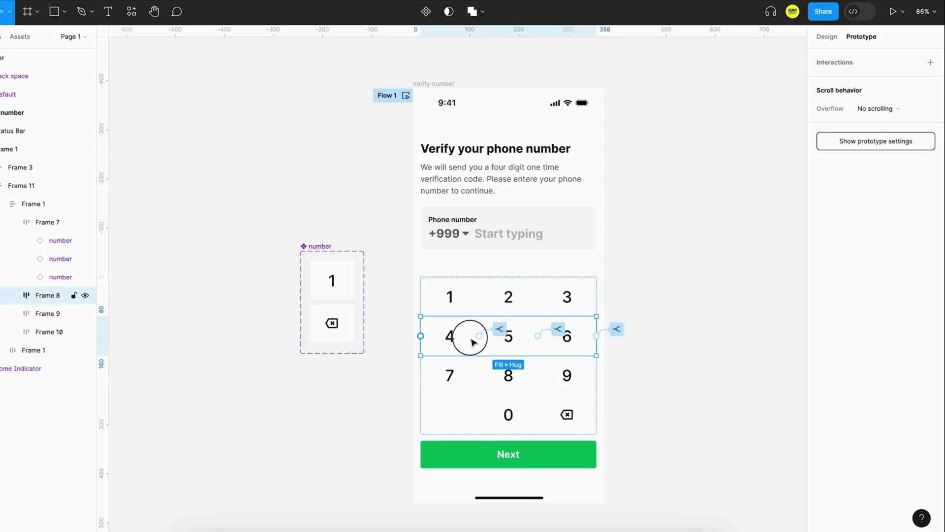
pyautogui.click(499, 328)
pyautogui.click(438, 446)
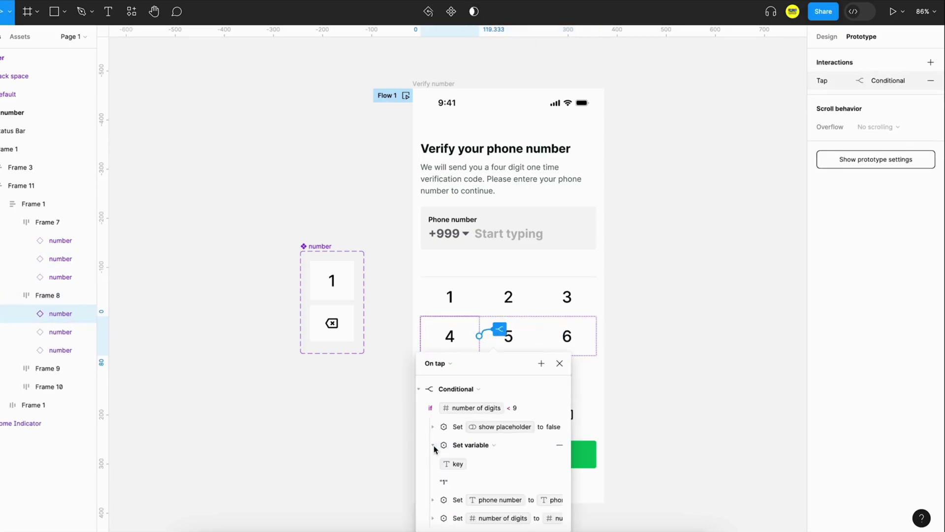
pyautogui.click(461, 483)
pyautogui.press('Escape')
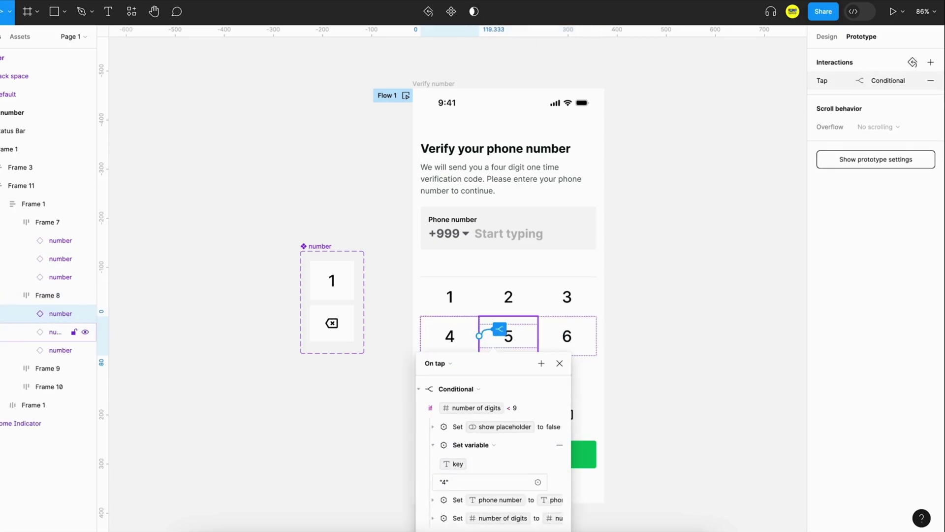
pyautogui.click(681, 411)
pyautogui.click(558, 331)
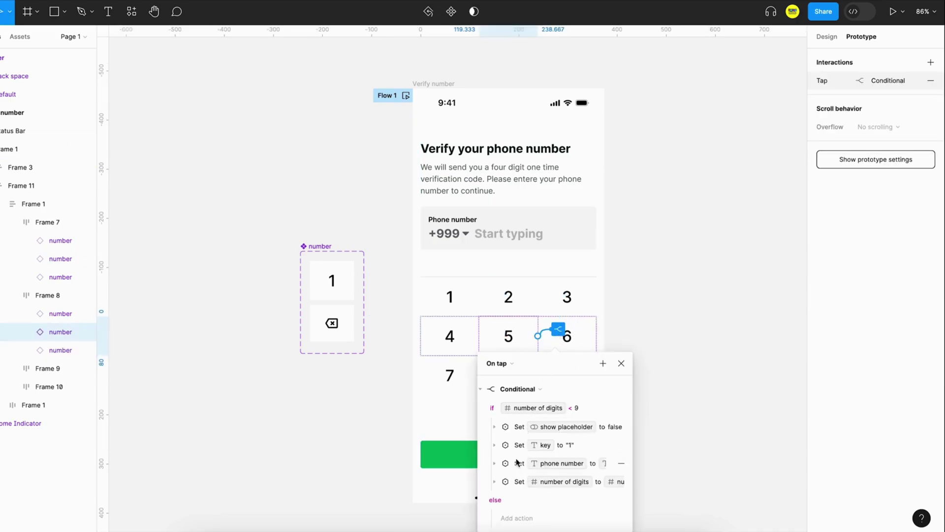
pyautogui.click(490, 445)
pyautogui.click(513, 482)
pyautogui.click(507, 482)
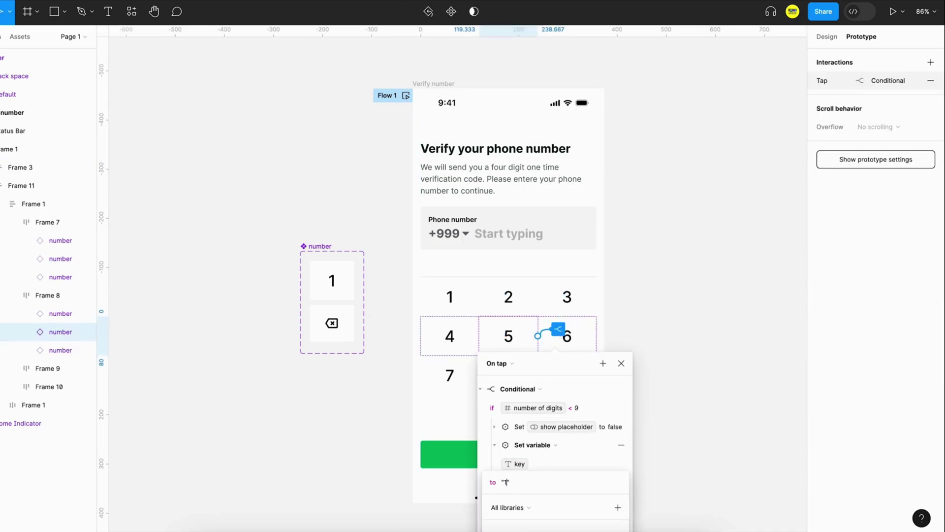
pyautogui.press('Return')
pyautogui.click(612, 318)
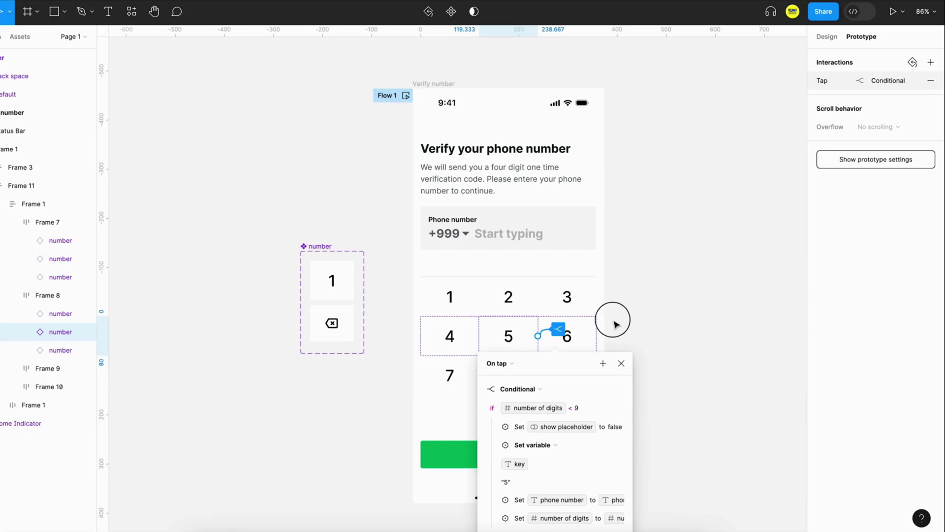
pyautogui.click(621, 328)
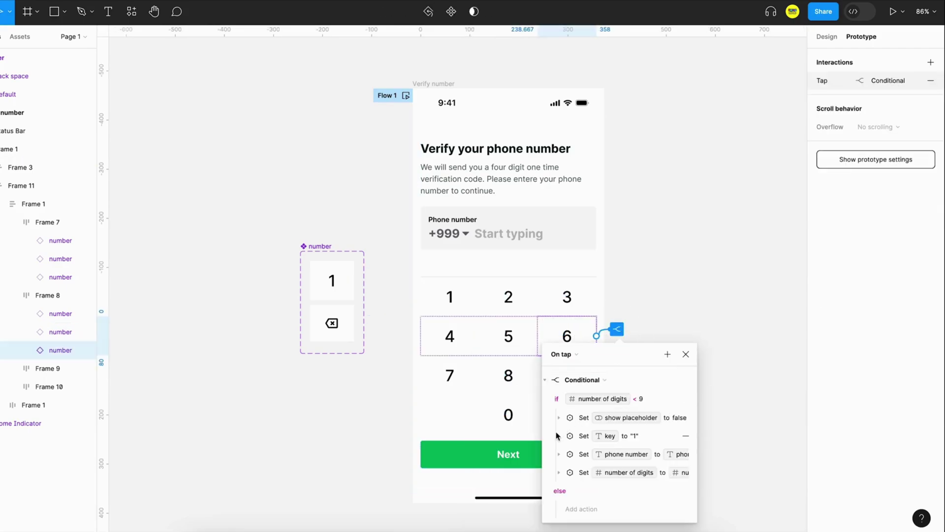
pyautogui.click(559, 436)
pyautogui.click(589, 471)
pyautogui.press('Right')
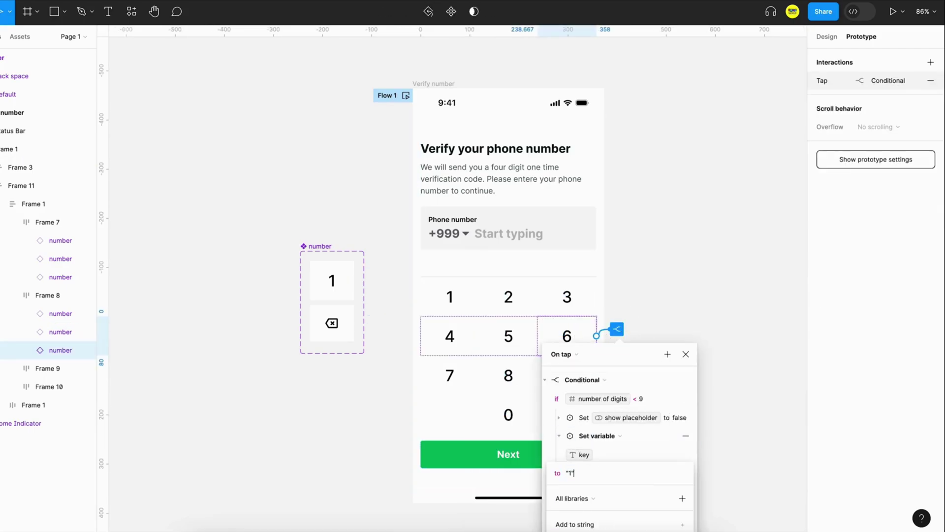
pyautogui.press('BackSpace')
pyautogui.press('Return')
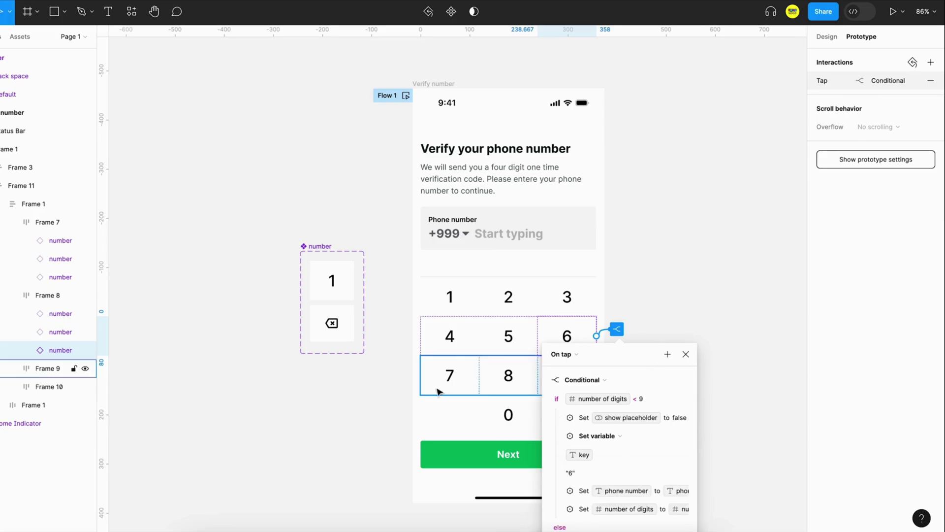
# Step: Make keys 7, 8 and 9 set key to 7, 8 and 9
pyautogui.click(438, 390)
pyautogui.click(498, 375)
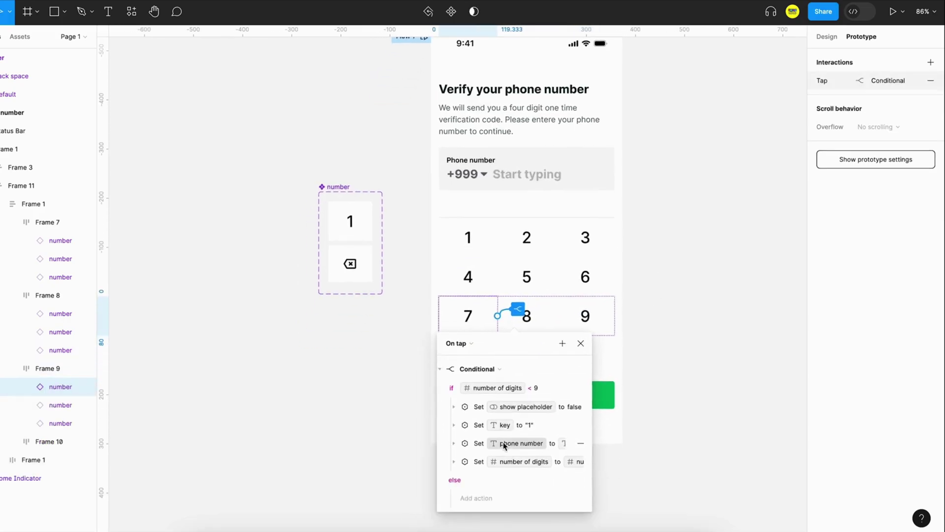
pyautogui.click(456, 425)
pyautogui.click(464, 461)
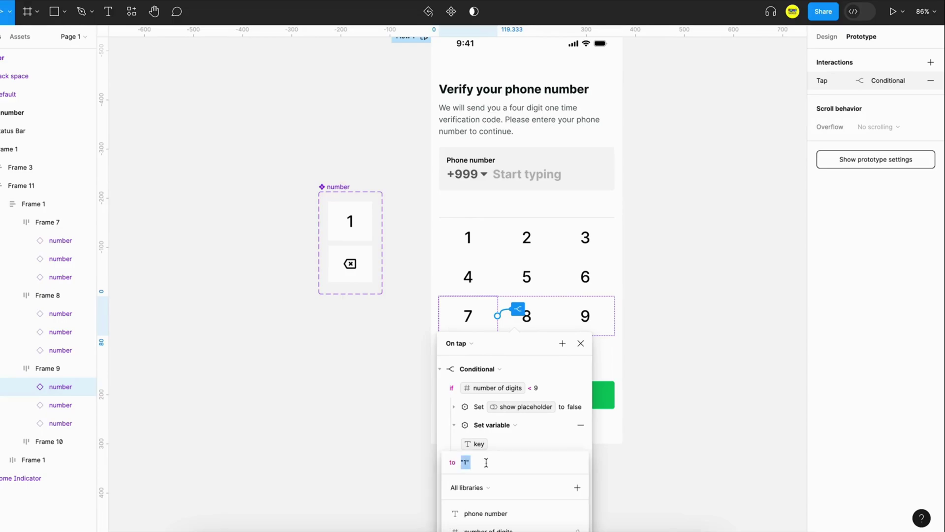
pyautogui.press('BackSpace')
pyautogui.press('Return')
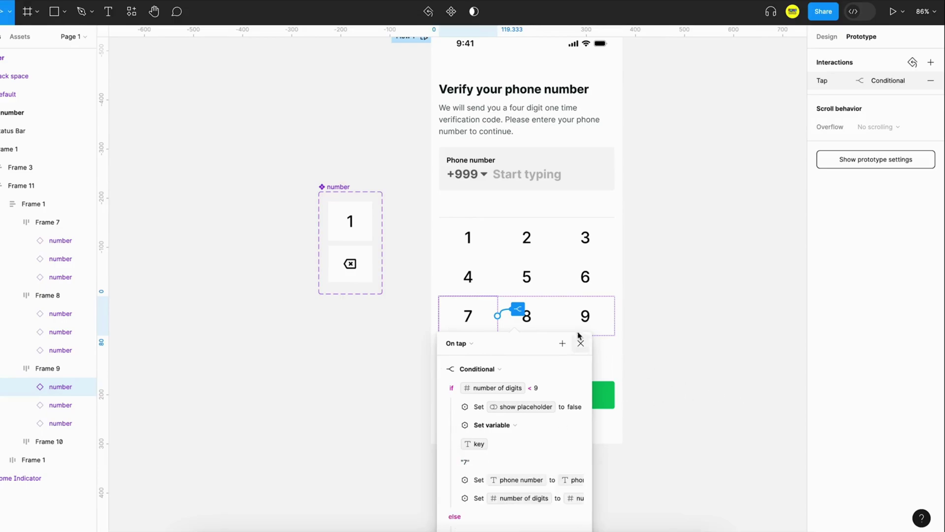
pyautogui.click(541, 320)
pyautogui.click(576, 309)
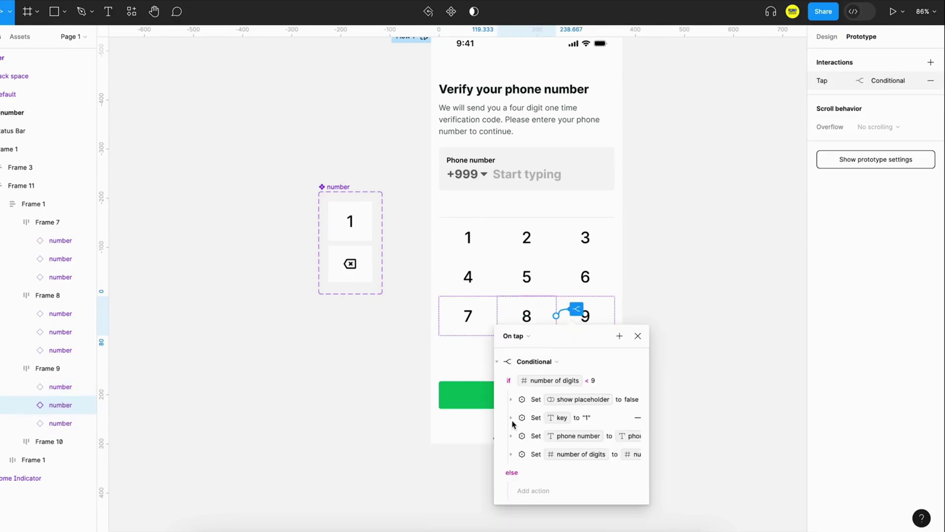
pyautogui.click(521, 417)
pyautogui.click(527, 453)
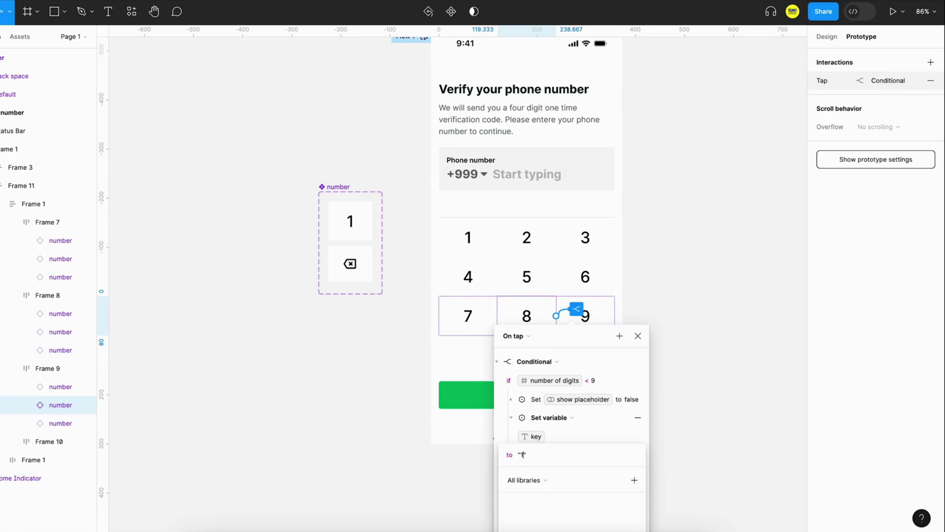
pyautogui.write('8')
pyautogui.press('Return')
pyautogui.click(610, 328)
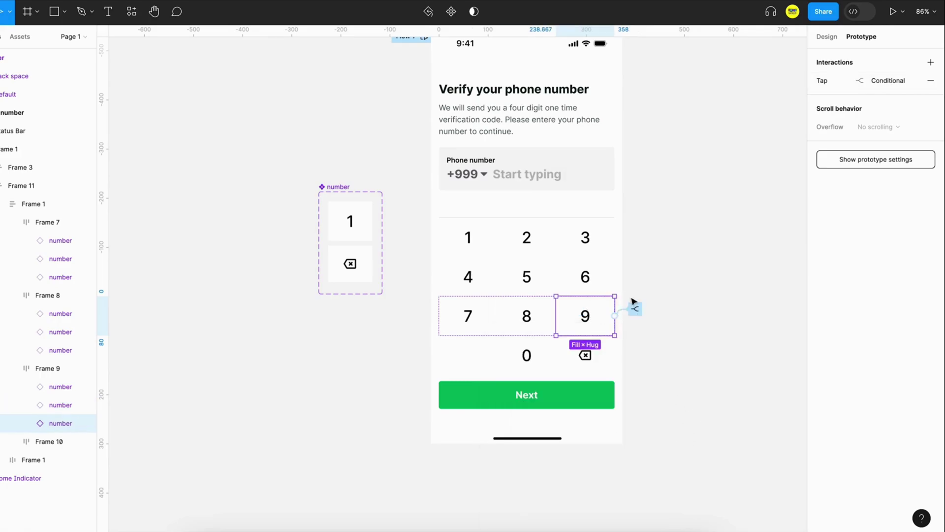
pyautogui.click(635, 308)
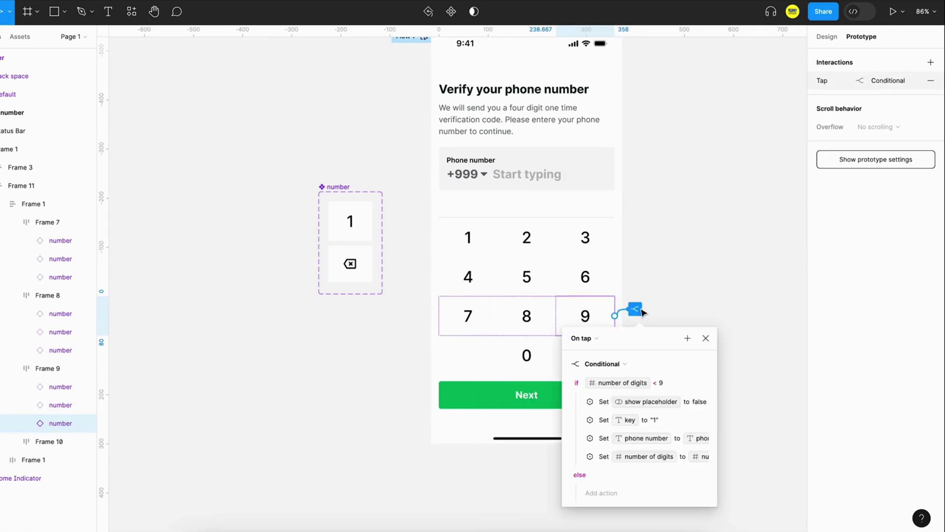
pyautogui.click(581, 421)
pyautogui.click(591, 456)
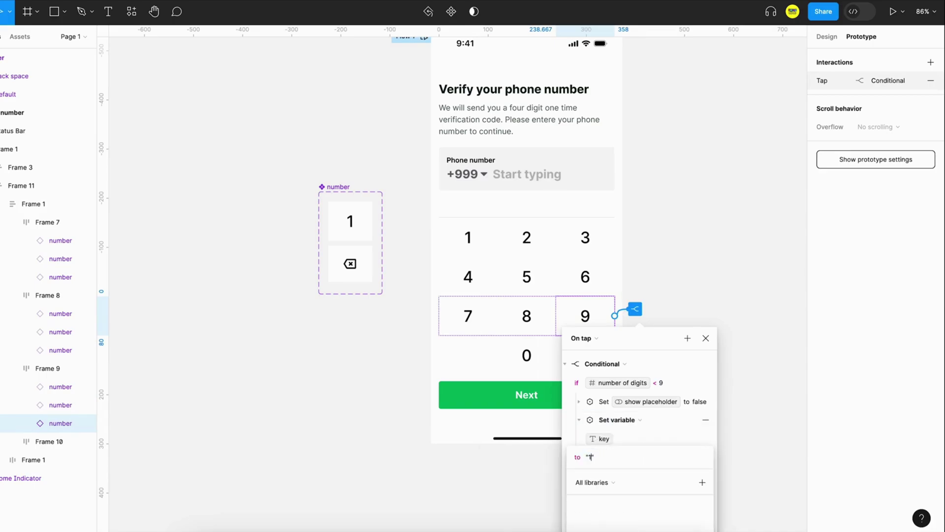
pyautogui.write('9')
pyautogui.press('Return')
# Step: Make the 0 key set key to 0 and delete the empty cell's tap interaction
pyautogui.click(585, 348)
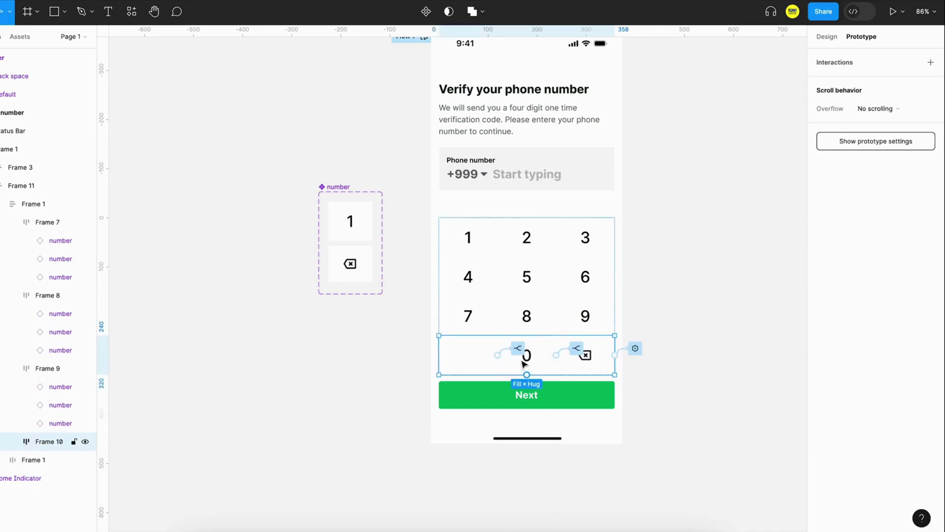
pyautogui.click(576, 349)
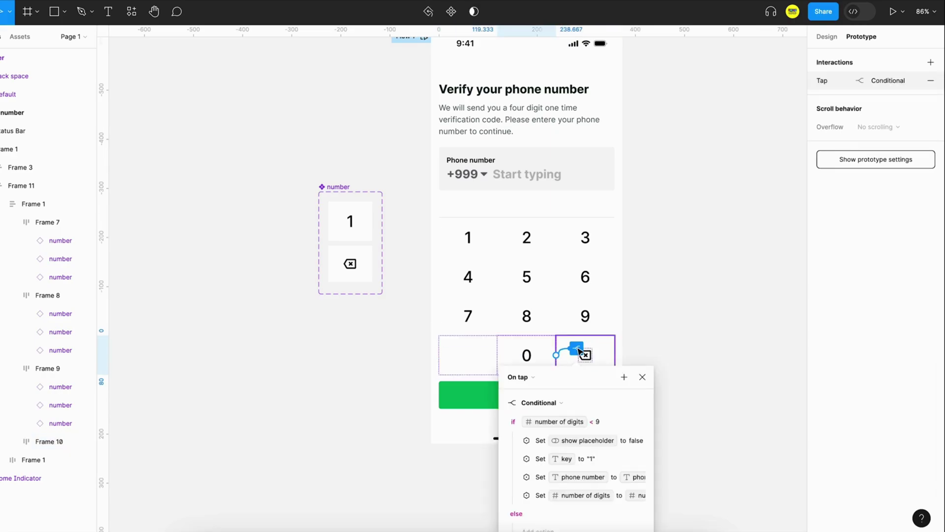
pyautogui.click(515, 457)
pyautogui.click(542, 496)
pyautogui.press('Right')
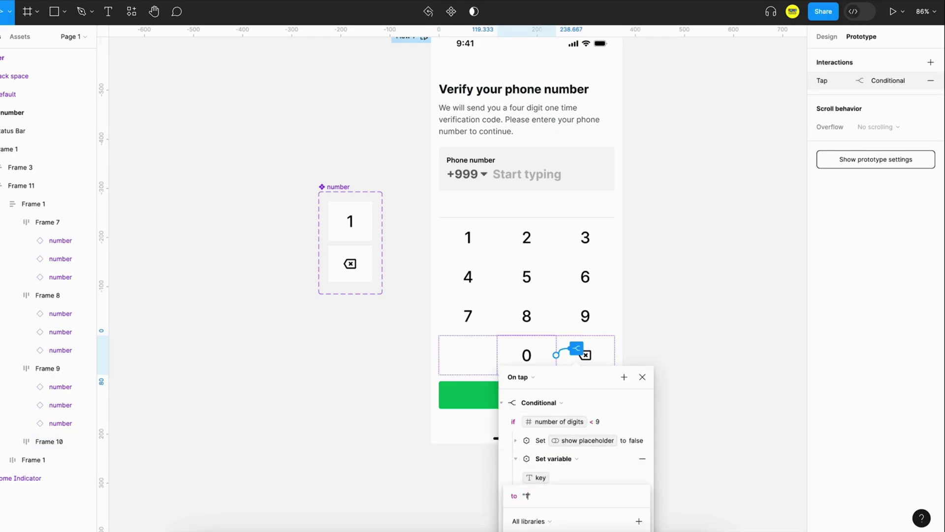
pyautogui.press('Escape')
pyautogui.press('Escape')
pyautogui.click(517, 349)
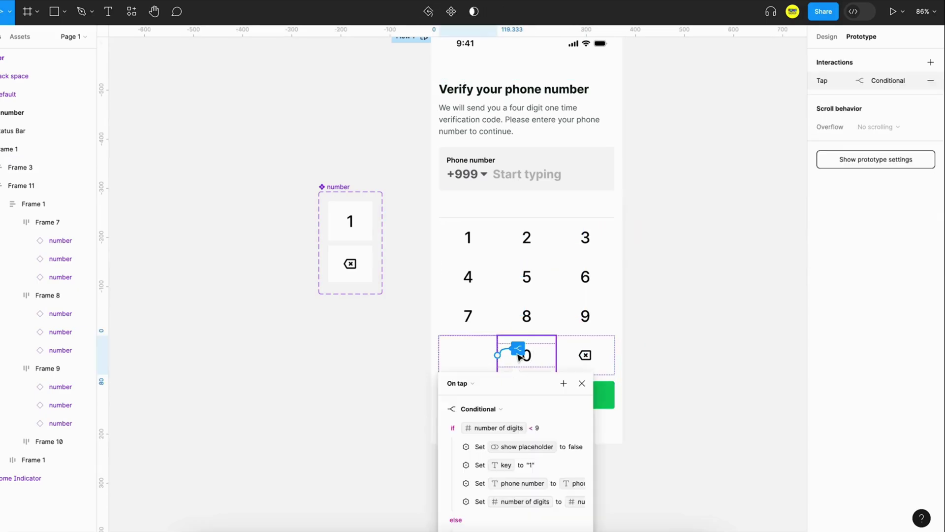
pyautogui.click(930, 80)
pyautogui.click(744, 185)
pyautogui.scroll(2, 743, 186)
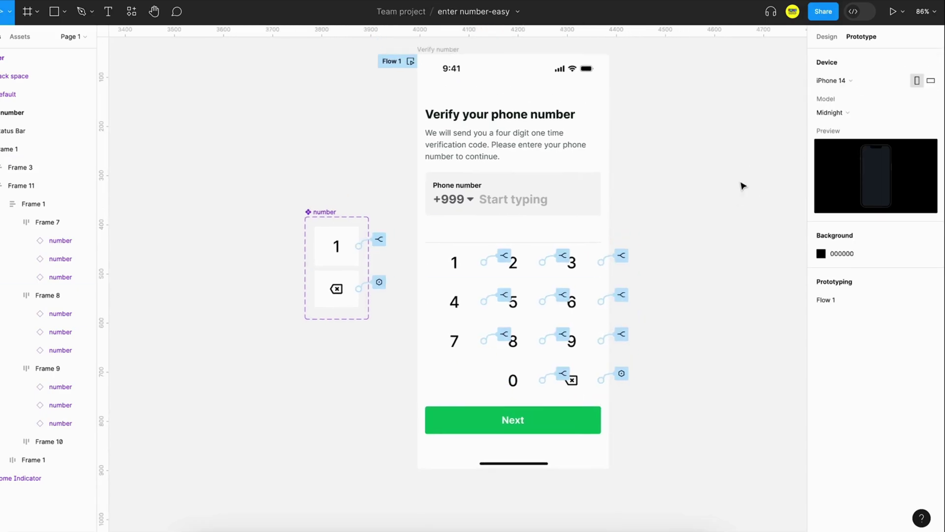
pyautogui.click(379, 102)
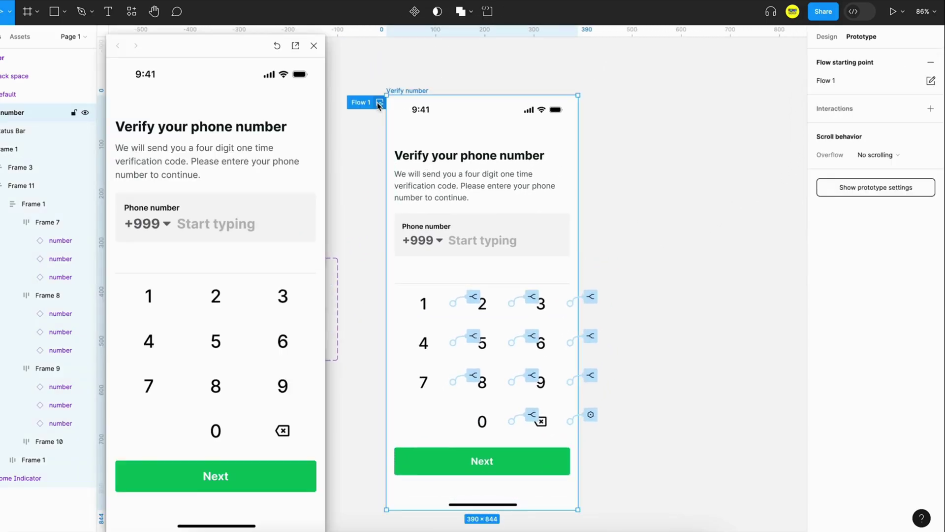
pyautogui.click(162, 293)
pyautogui.click(217, 297)
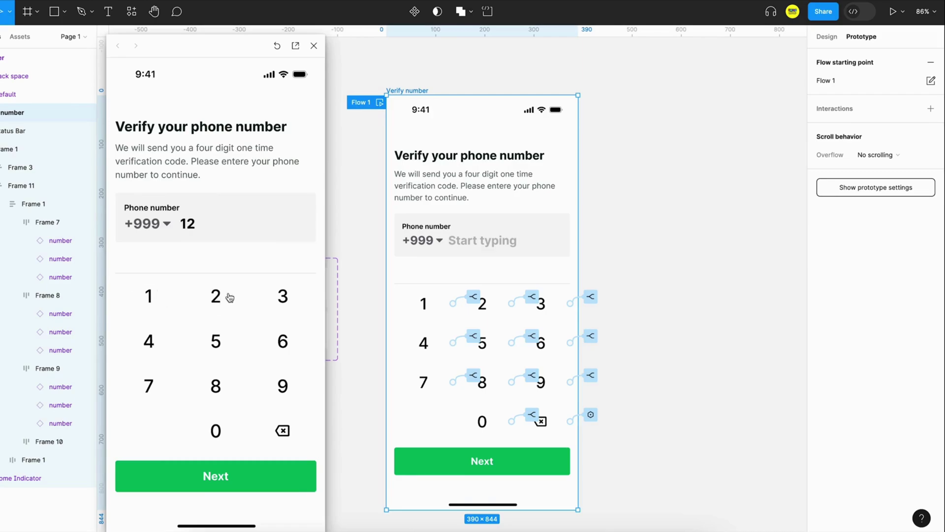
pyautogui.click(282, 297)
pyautogui.click(268, 342)
pyautogui.click(213, 345)
pyautogui.click(150, 347)
pyautogui.click(151, 383)
pyautogui.click(287, 380)
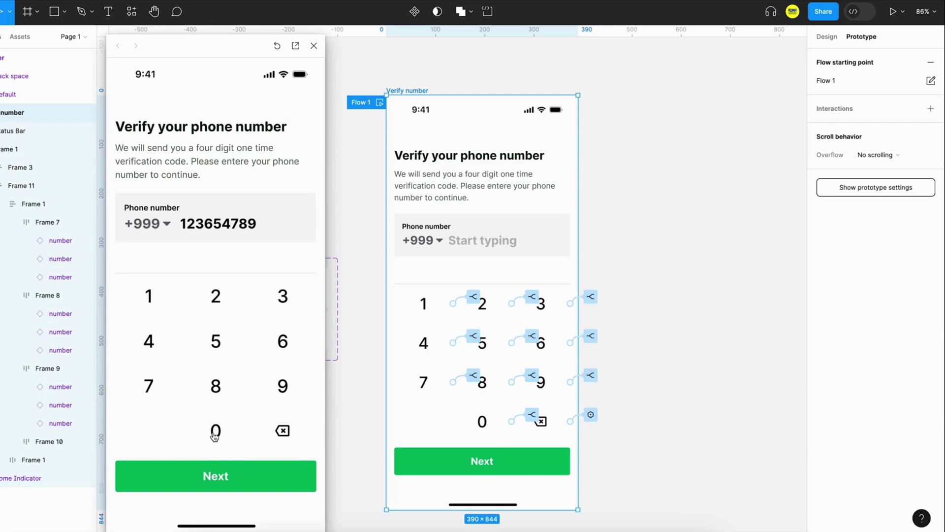
pyautogui.click(284, 432)
pyautogui.click(217, 432)
pyautogui.click(218, 388)
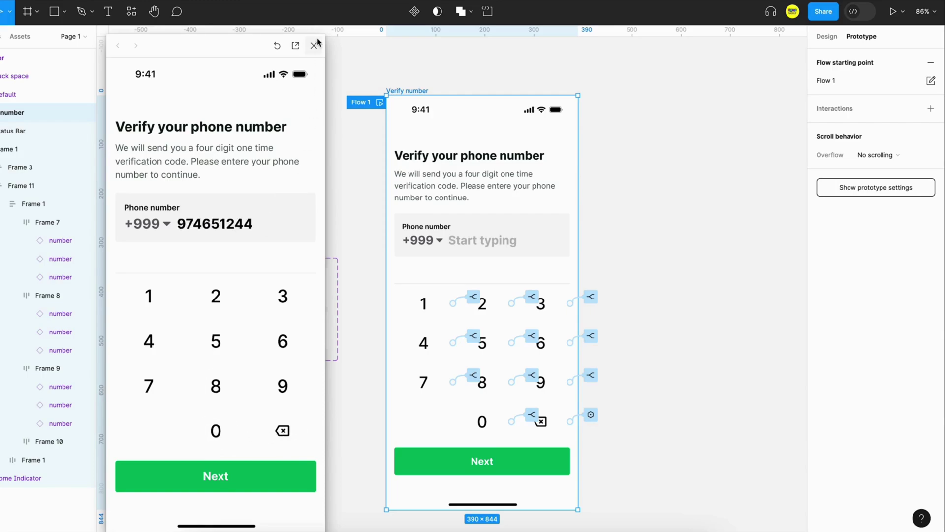
pyautogui.click(316, 51)
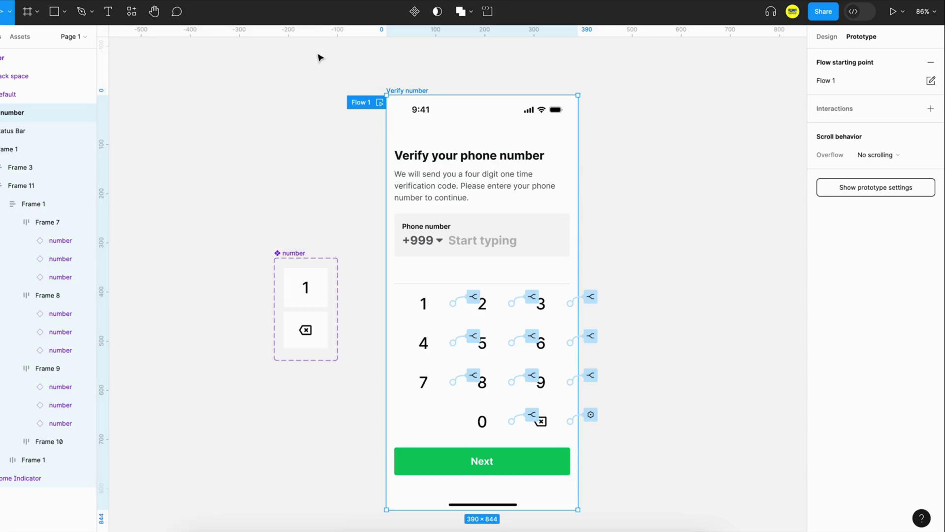
# Step: Change the 1, 2 and 3 keys' condition from number of digits < 9 to < 10
pyautogui.click(313, 103)
pyautogui.click(471, 298)
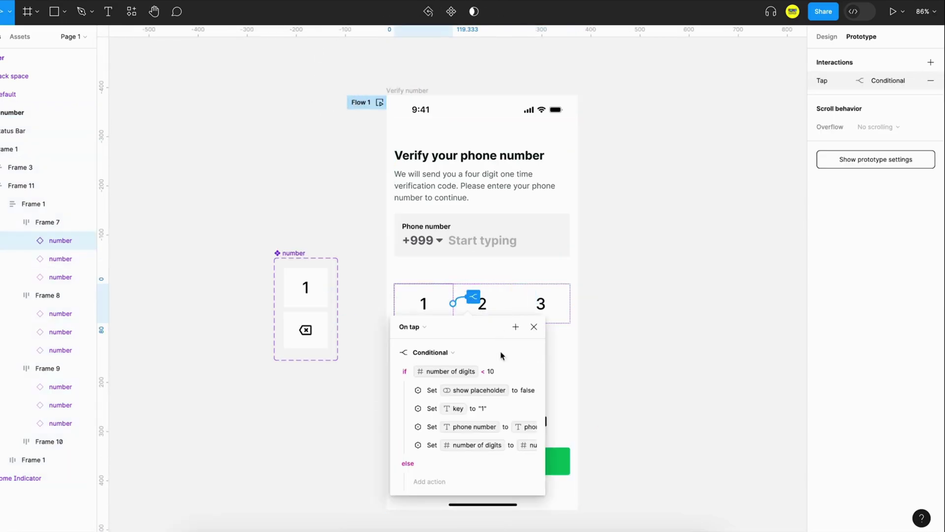
pyautogui.click(607, 298)
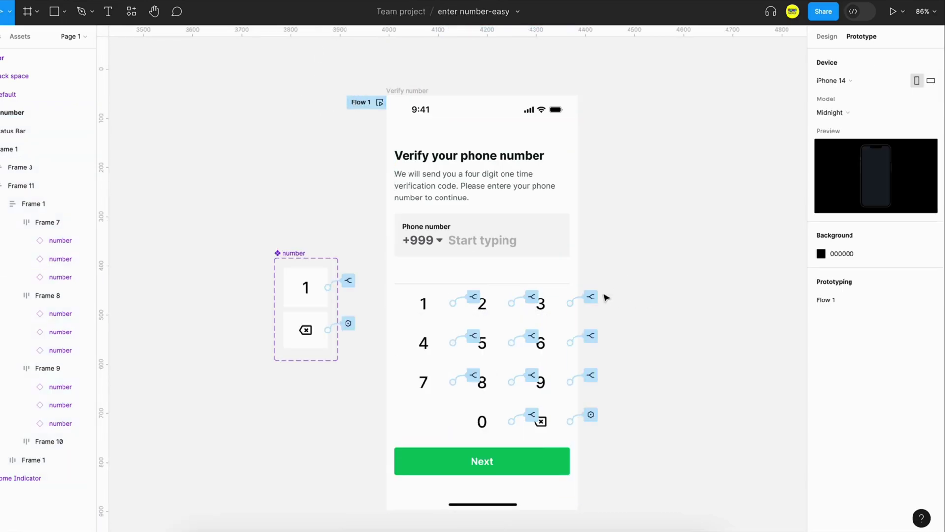
pyautogui.click(532, 295)
pyautogui.click(550, 367)
pyautogui.write('9')
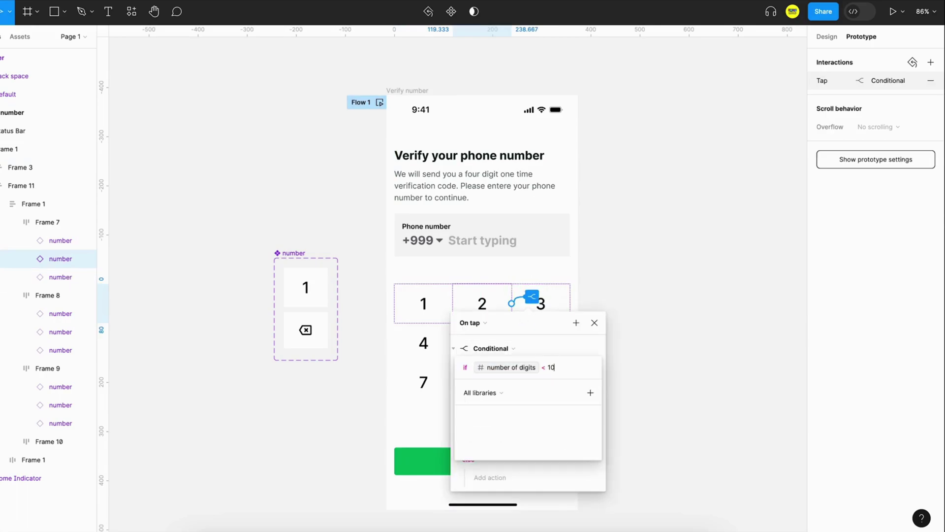
pyautogui.press('Escape')
pyautogui.click(594, 322)
pyautogui.click(591, 297)
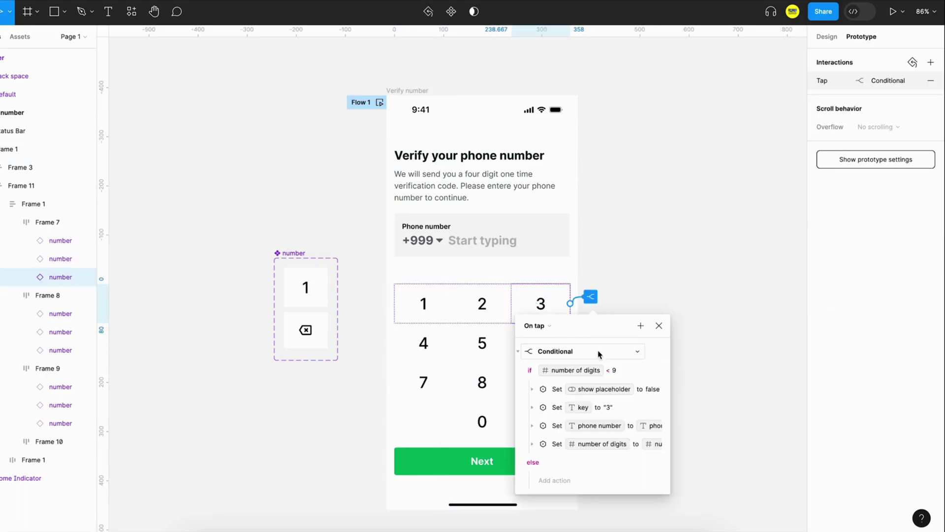
pyautogui.click(614, 369)
pyautogui.write('10')
pyautogui.press('Return')
pyautogui.click(621, 290)
# Step: Change the 4, 5 and 6 keys' digit limit from < 9 to < 10
pyautogui.click(472, 336)
pyautogui.click(495, 412)
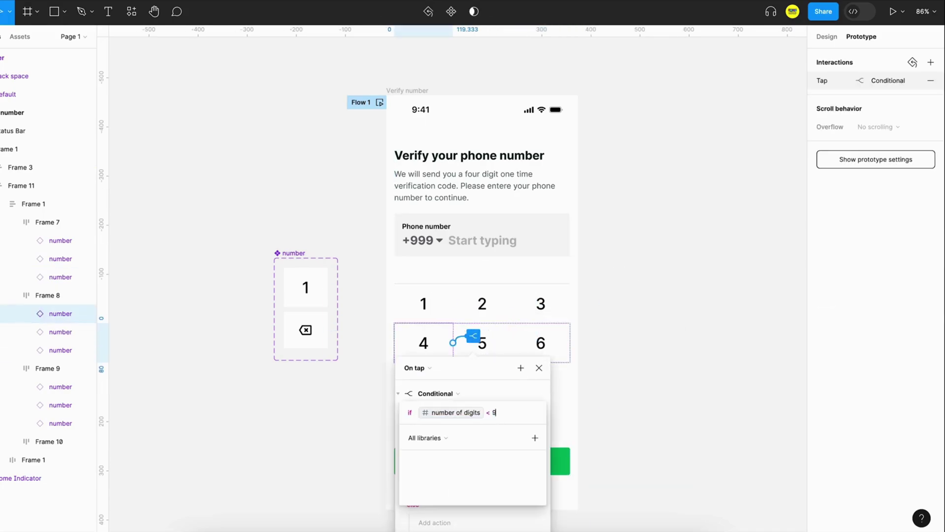
pyautogui.write('10')
pyautogui.press('Escape')
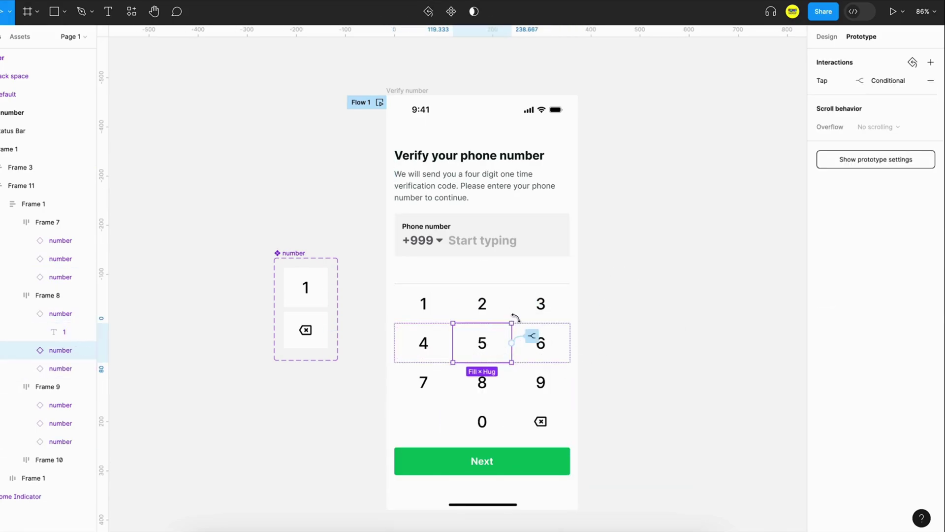
pyautogui.click(531, 335)
pyautogui.click(548, 415)
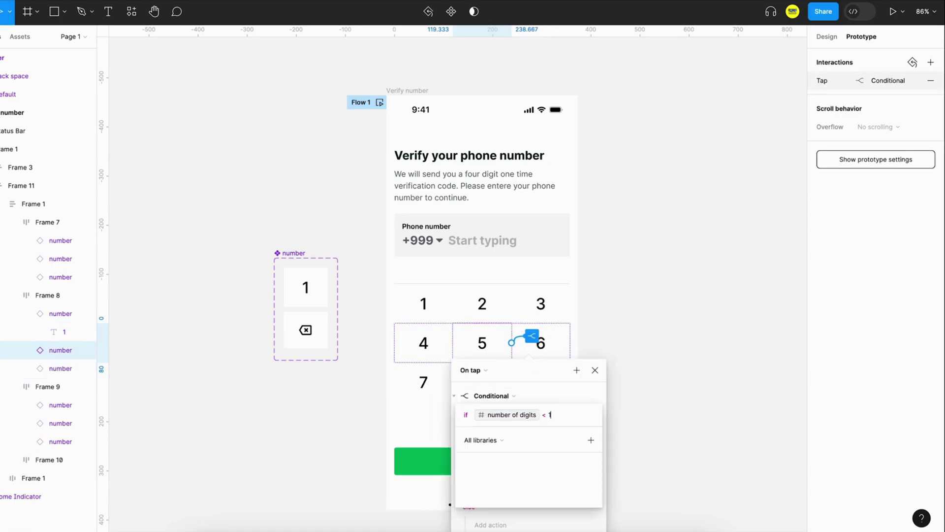
pyautogui.write('0')
pyautogui.press('Return')
pyautogui.click(595, 370)
pyautogui.click(601, 339)
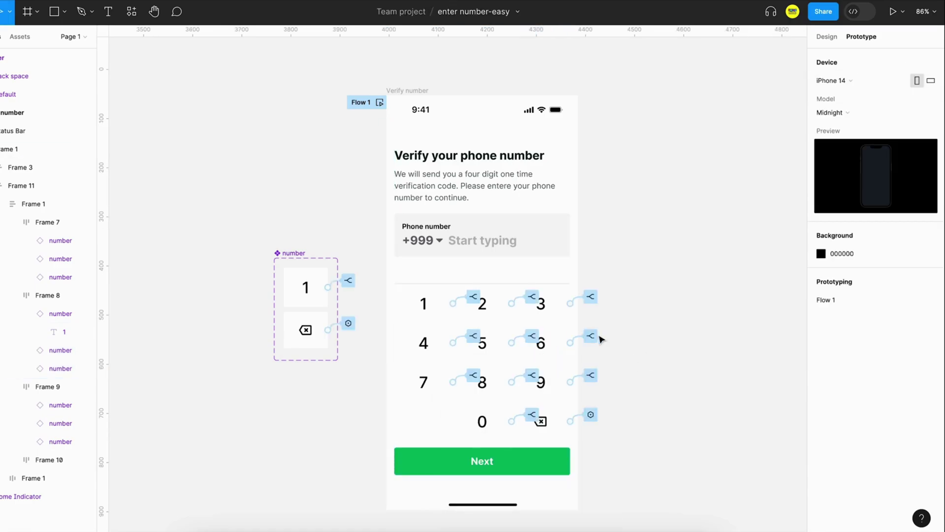
pyautogui.click(592, 336)
pyautogui.click(606, 413)
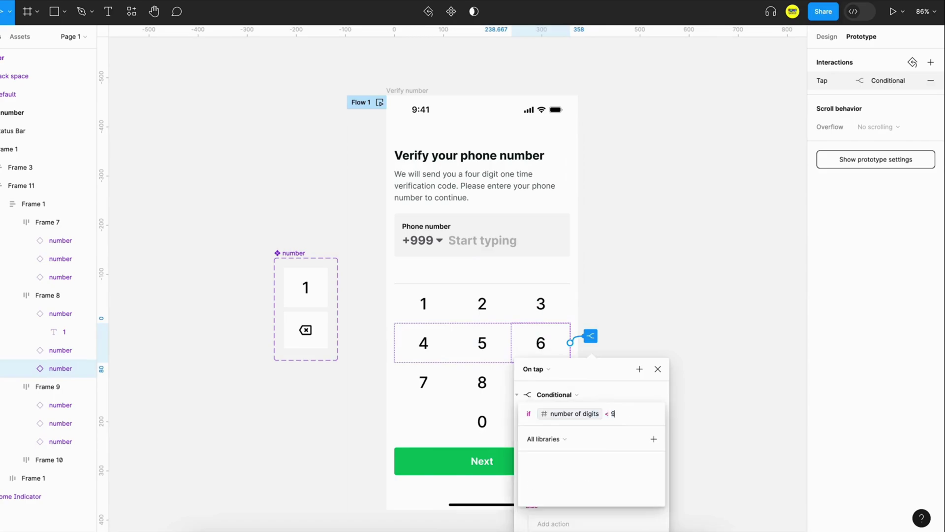
pyautogui.write('10')
pyautogui.press('Return')
pyautogui.click(631, 314)
# Step: Change the 7, 8 and 9 keys' digit limit from < 9 to < 10
pyautogui.click(473, 375)
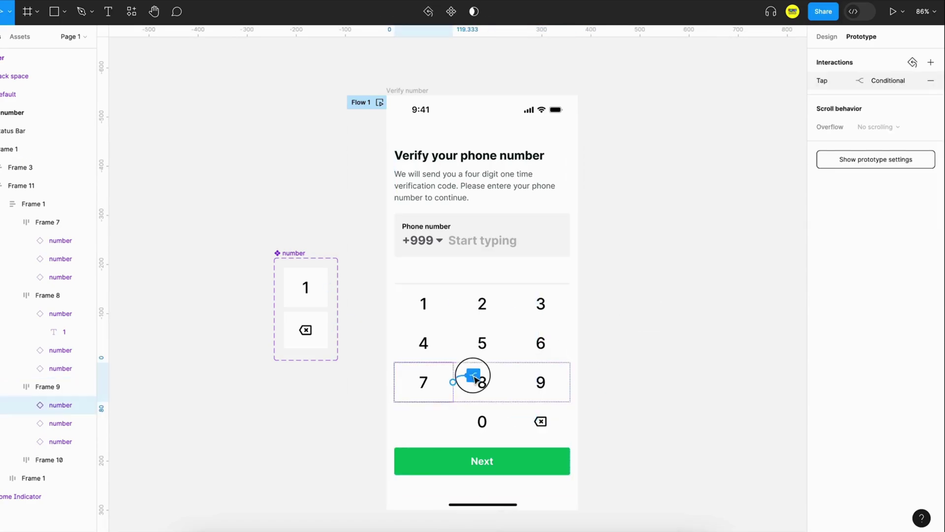
pyautogui.click(501, 449)
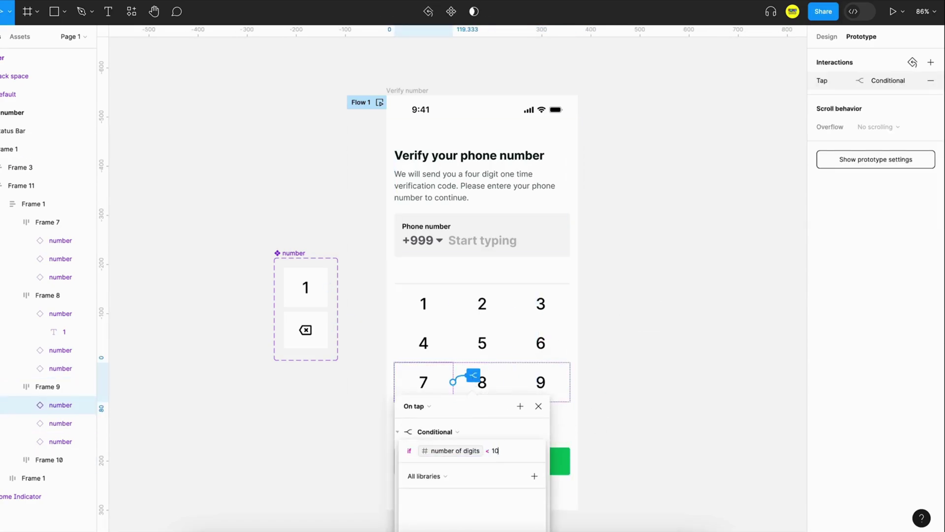
pyautogui.write('10')
pyautogui.press('Return')
pyautogui.click(678, 382)
pyautogui.click(532, 376)
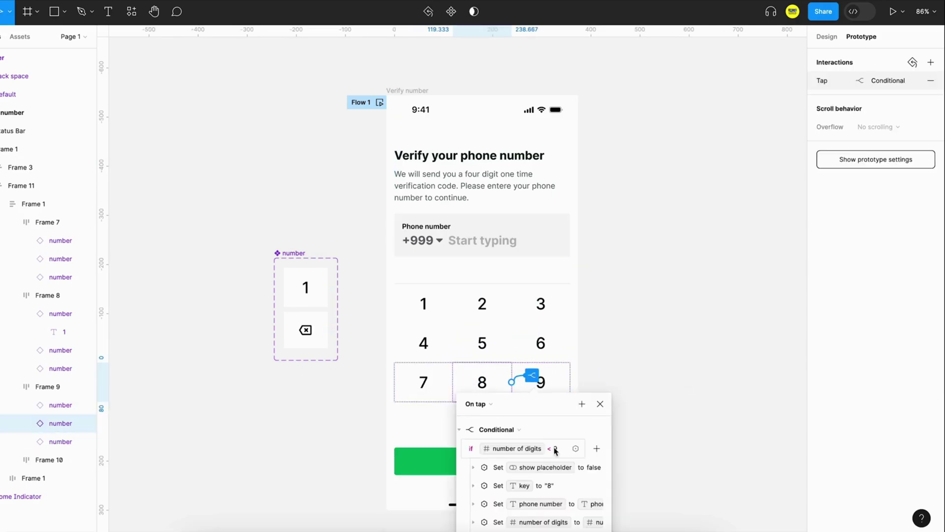
pyautogui.click(555, 449)
pyautogui.write('10')
pyautogui.press('Return')
pyautogui.click(561, 392)
pyautogui.click(591, 376)
pyautogui.click(610, 448)
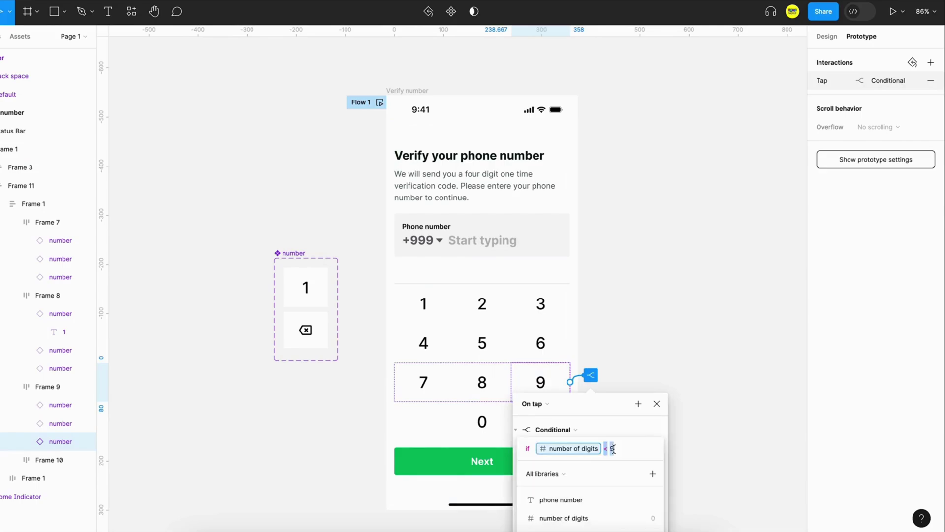
pyautogui.press('BackSpace')
pyautogui.write('10')
pyautogui.press('Return')
pyautogui.click(543, 431)
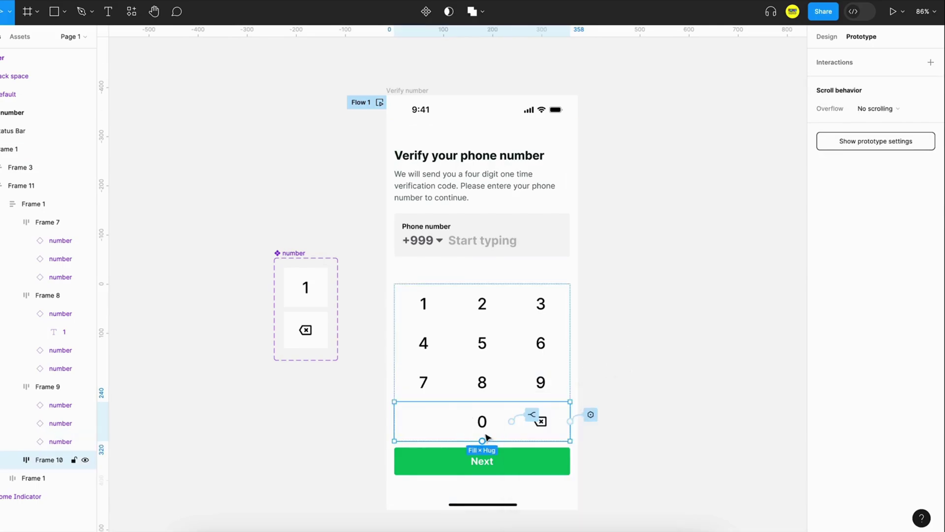
# Step: Change the 0 key's digit limit to < 10
pyautogui.click(521, 422)
pyautogui.click(532, 416)
pyautogui.click(543, 490)
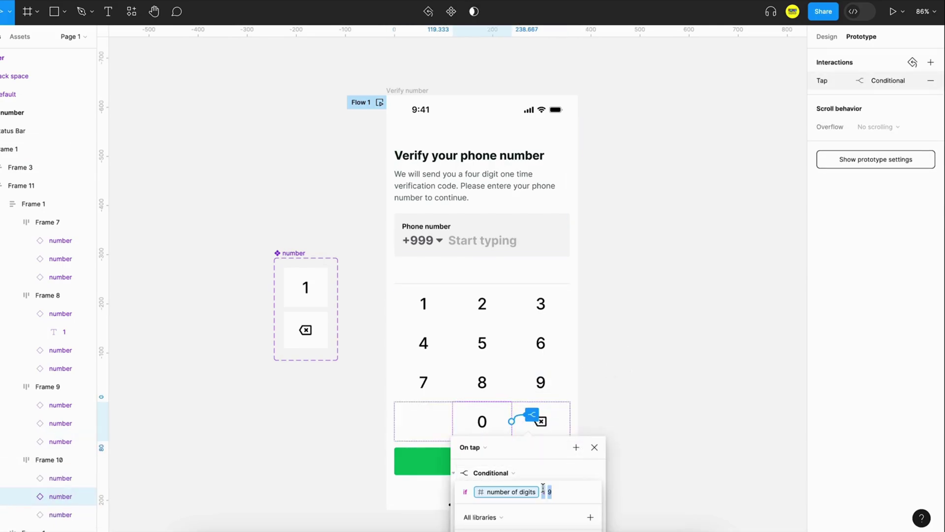
pyautogui.press('Return')
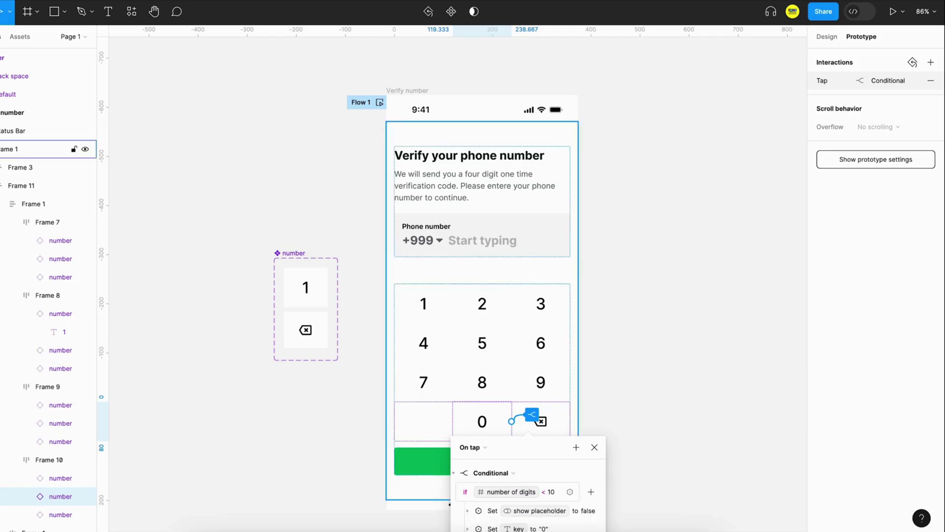
pyautogui.click(690, 257)
# Step: Start the prototype and tap 7, 4, 6, 2, 3 into the phone number field
pyautogui.click(379, 102)
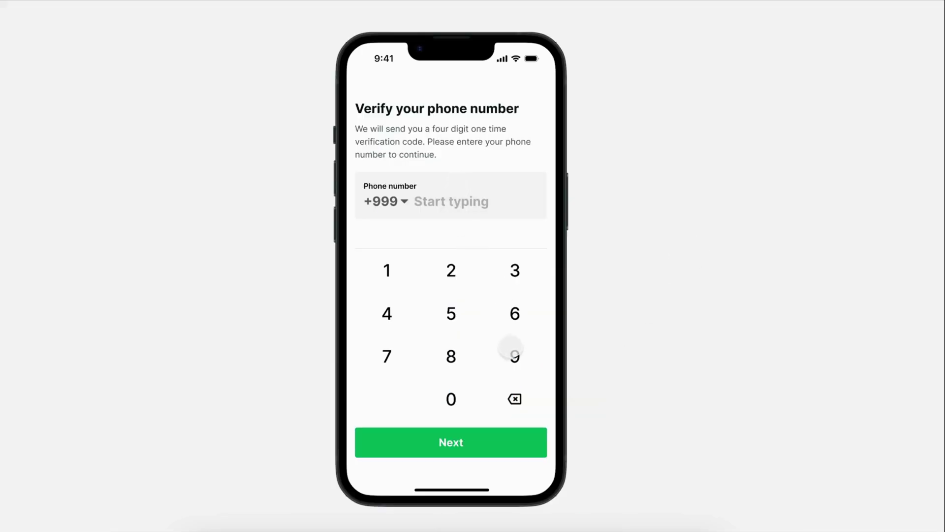
pyautogui.click(387, 355)
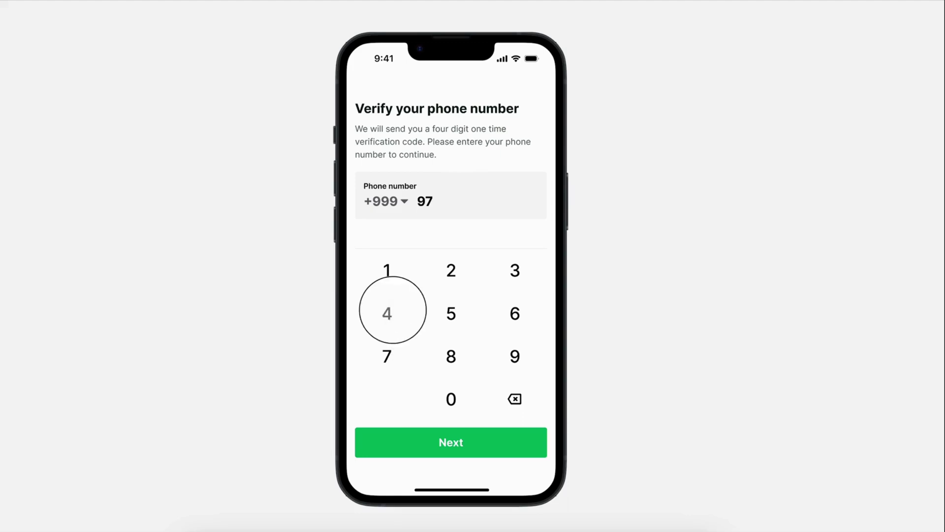
pyautogui.click(386, 313)
pyautogui.click(511, 313)
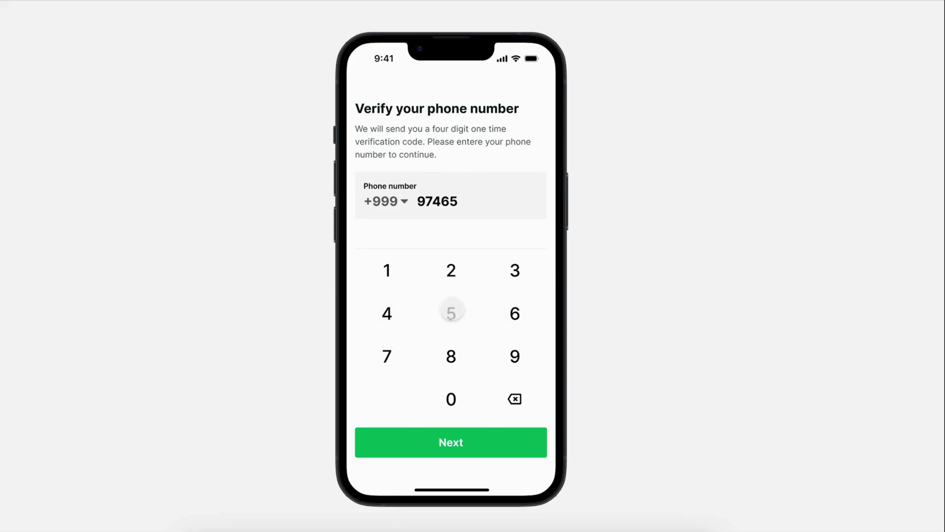
pyautogui.click(451, 269)
pyautogui.click(515, 270)
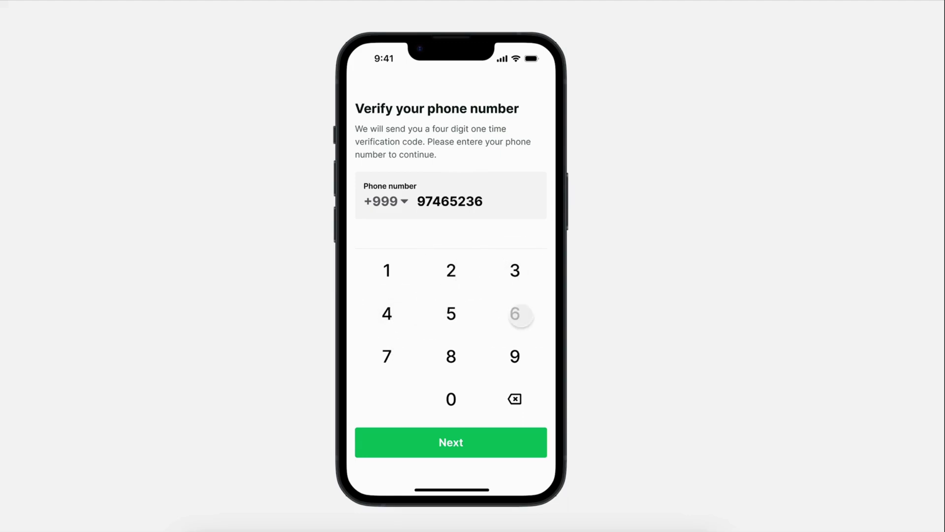